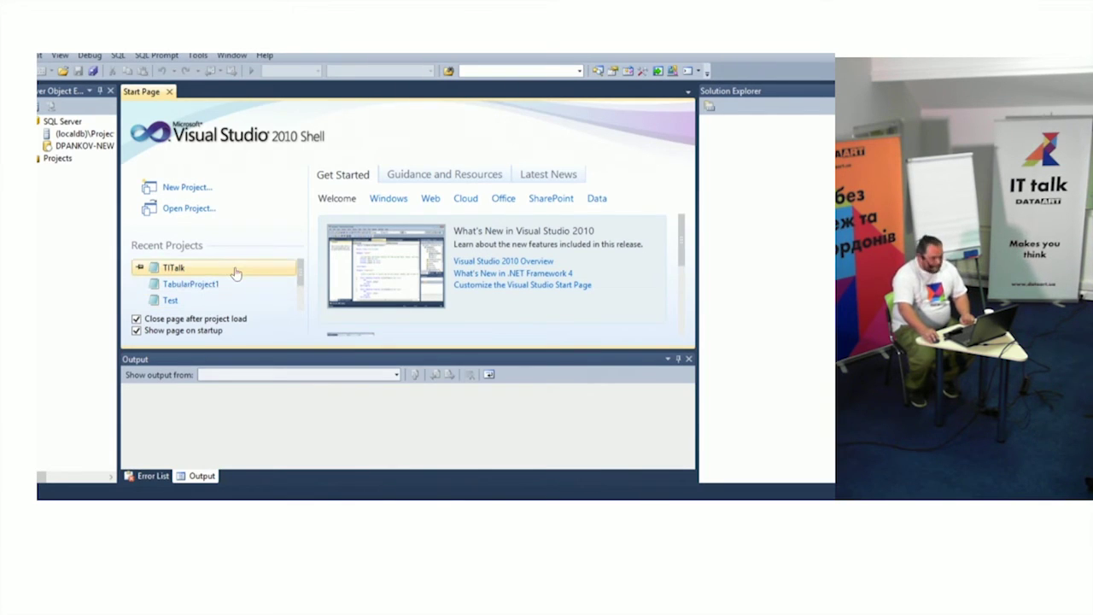
- Open the recent TITalk project and try to deploy its solution
click(175, 268)
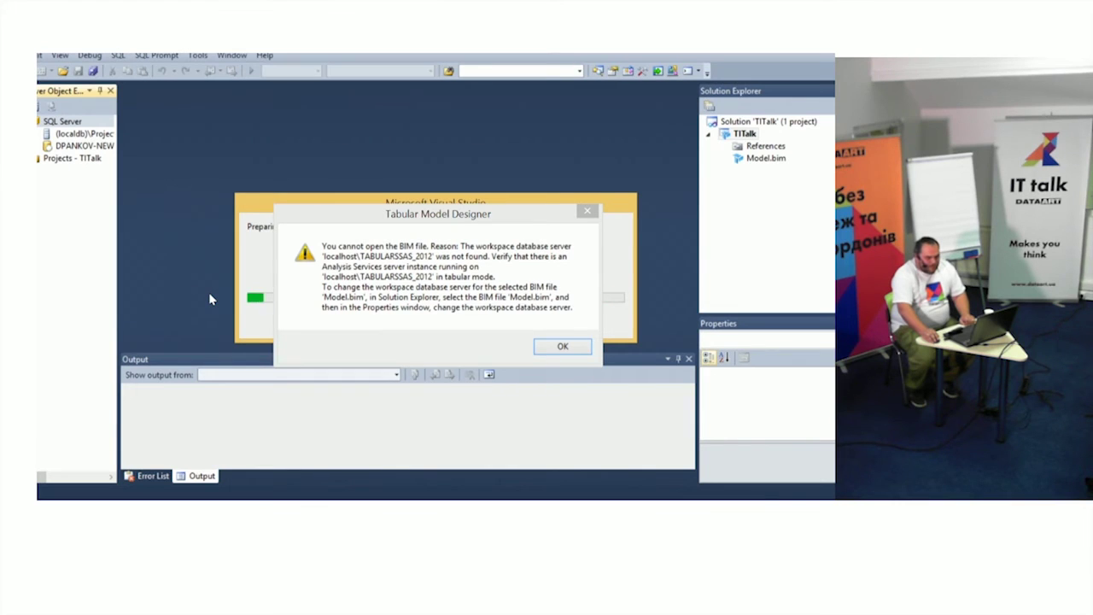
click(584, 347)
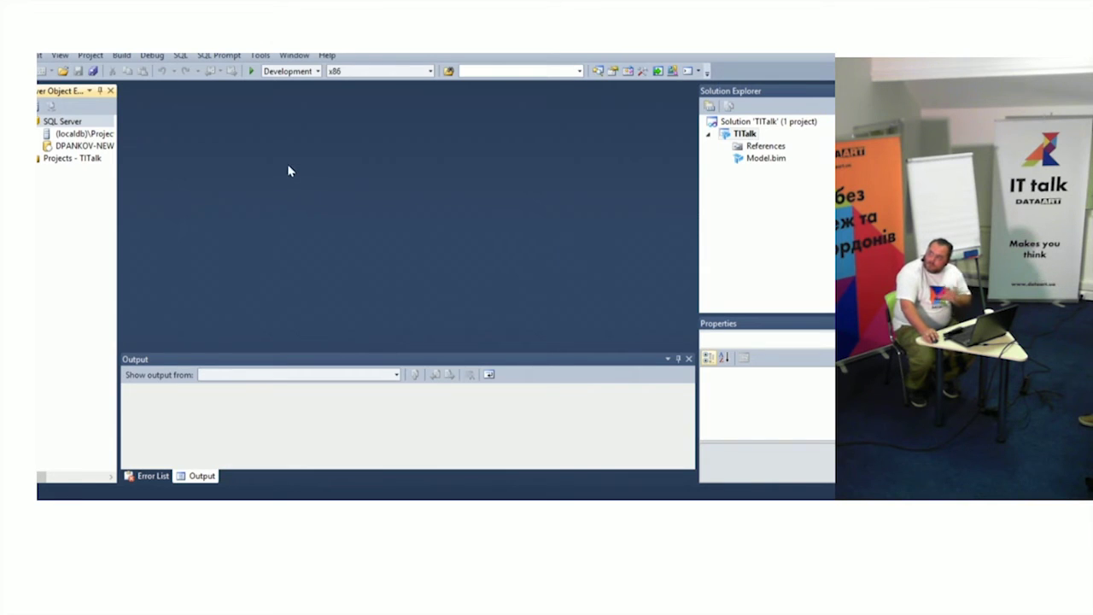
click(91, 54)
mouse_move(121, 55)
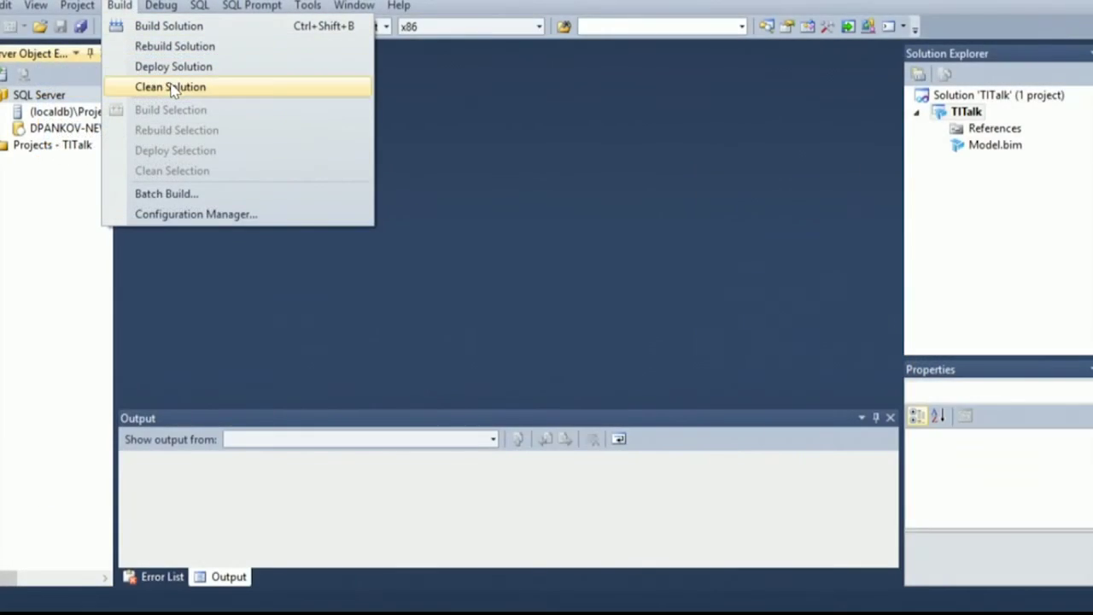
click(169, 68)
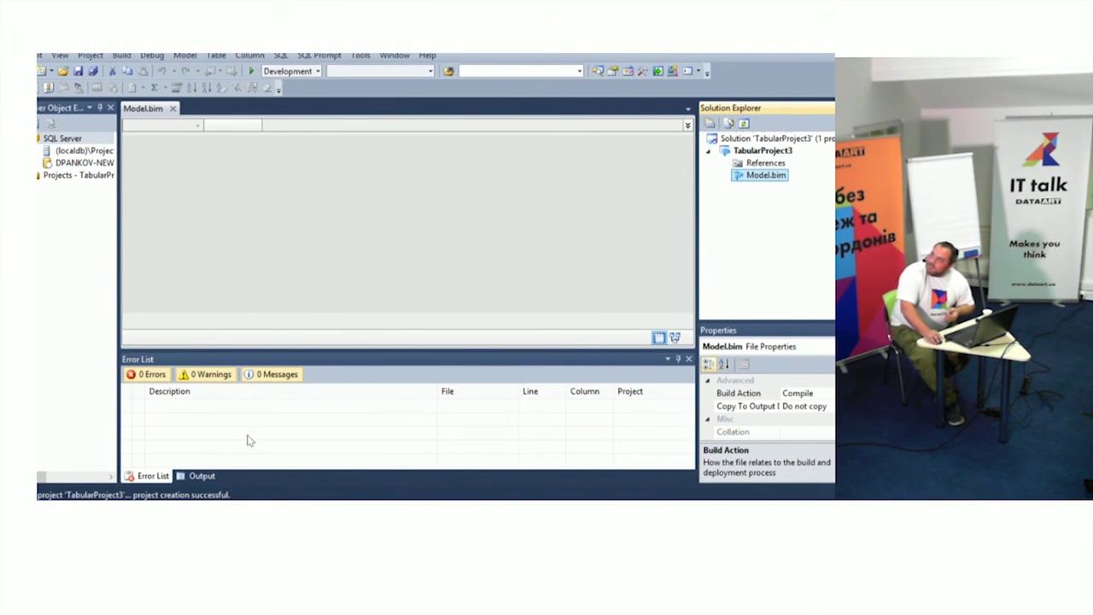
- Start a data source import into the new tabular model, using Microsoft SQL Server as the source type
click(217, 56)
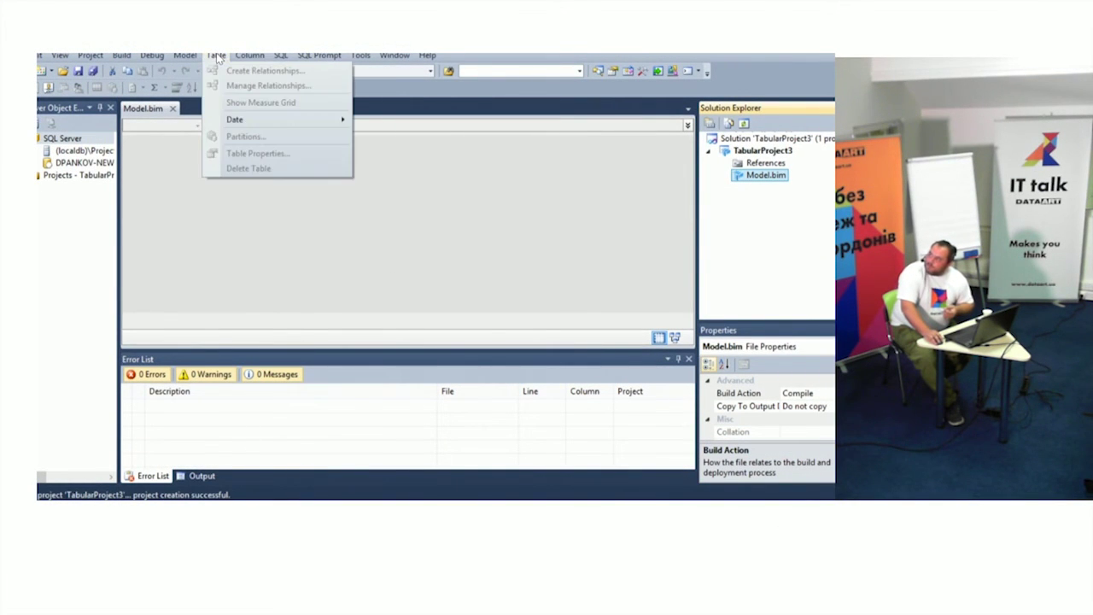
click(182, 151)
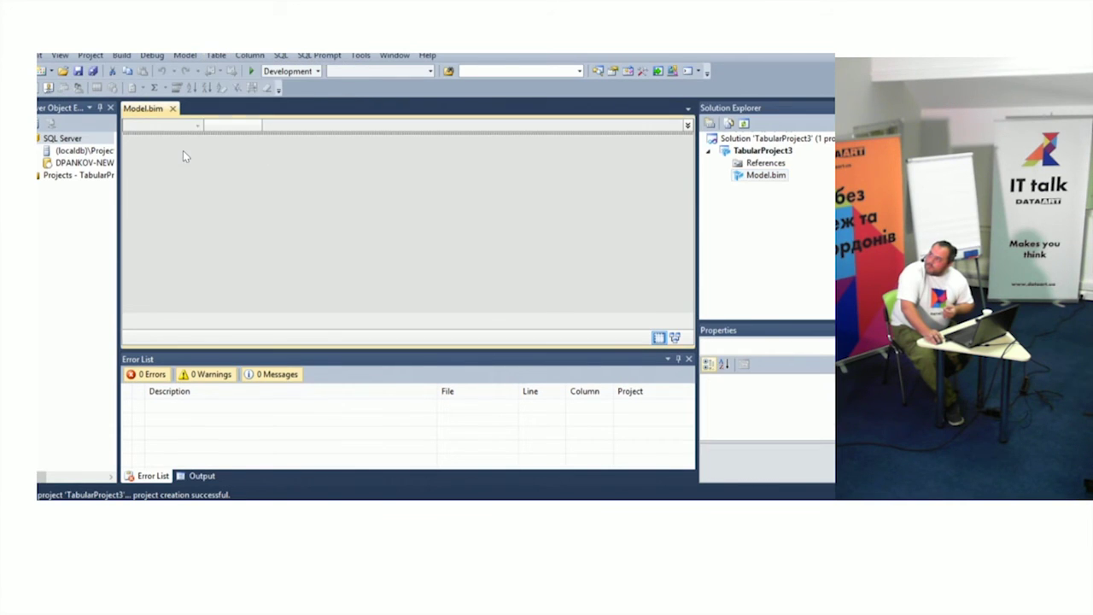
click(186, 55)
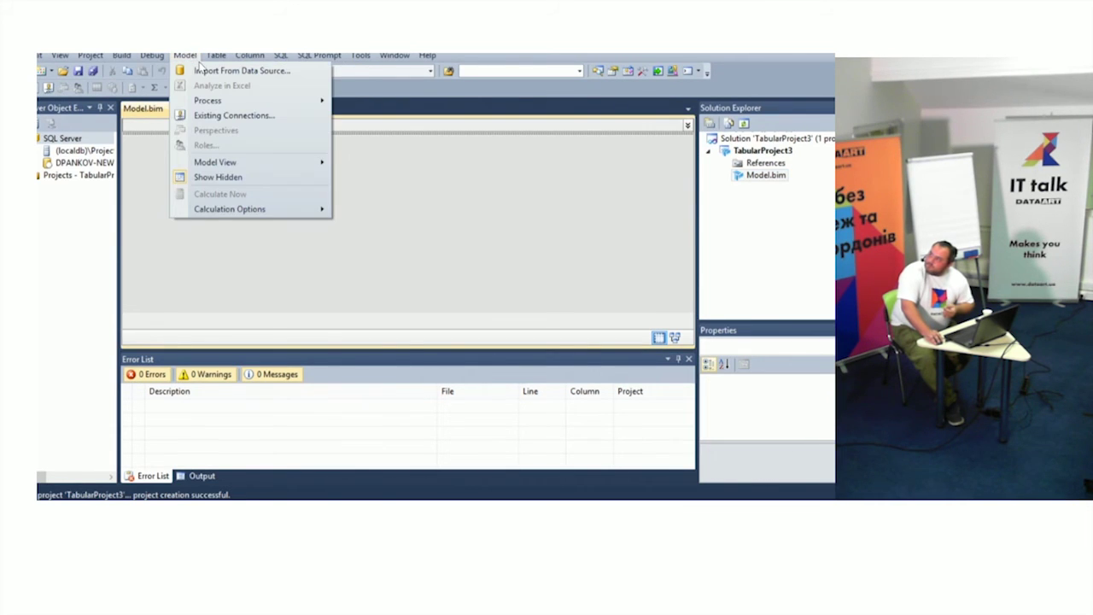
click(201, 71)
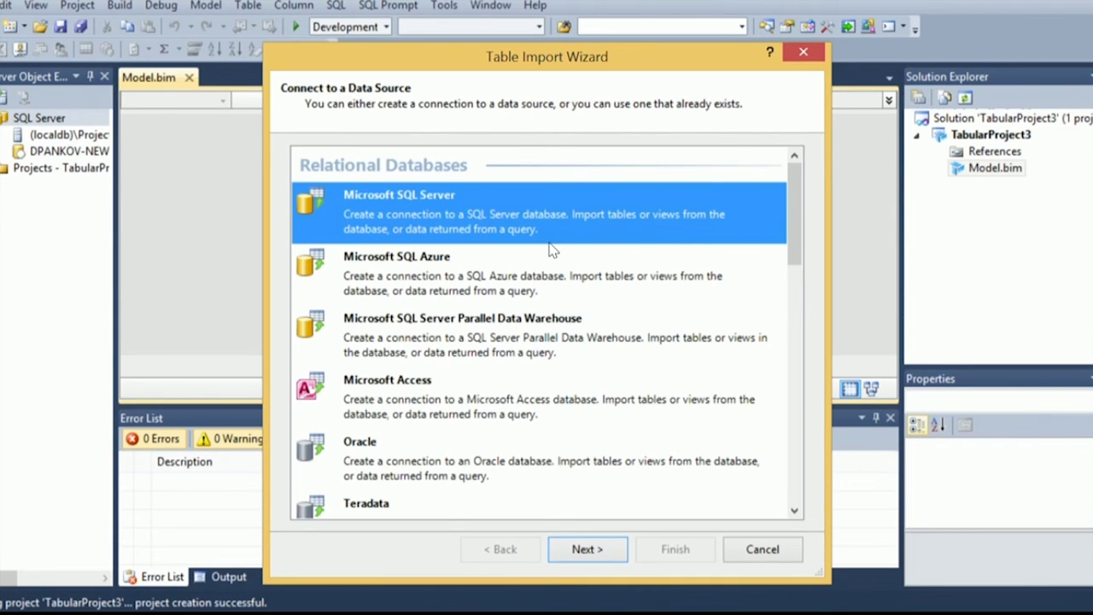
click(588, 549)
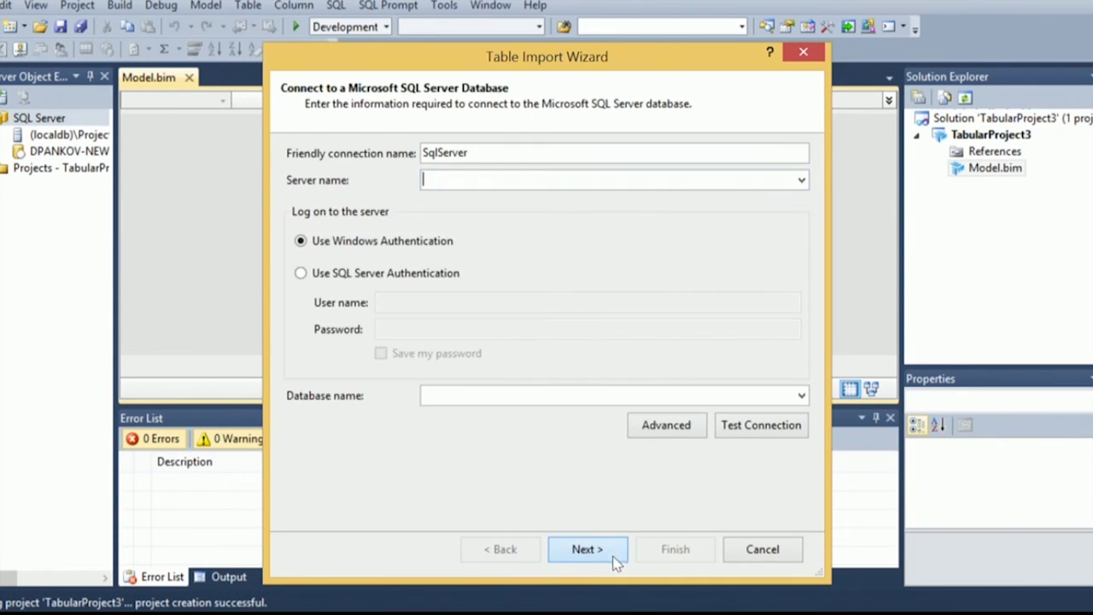
- Connect to the 2012 SQL Server instance and choose the DoubleLine database
click(802, 184)
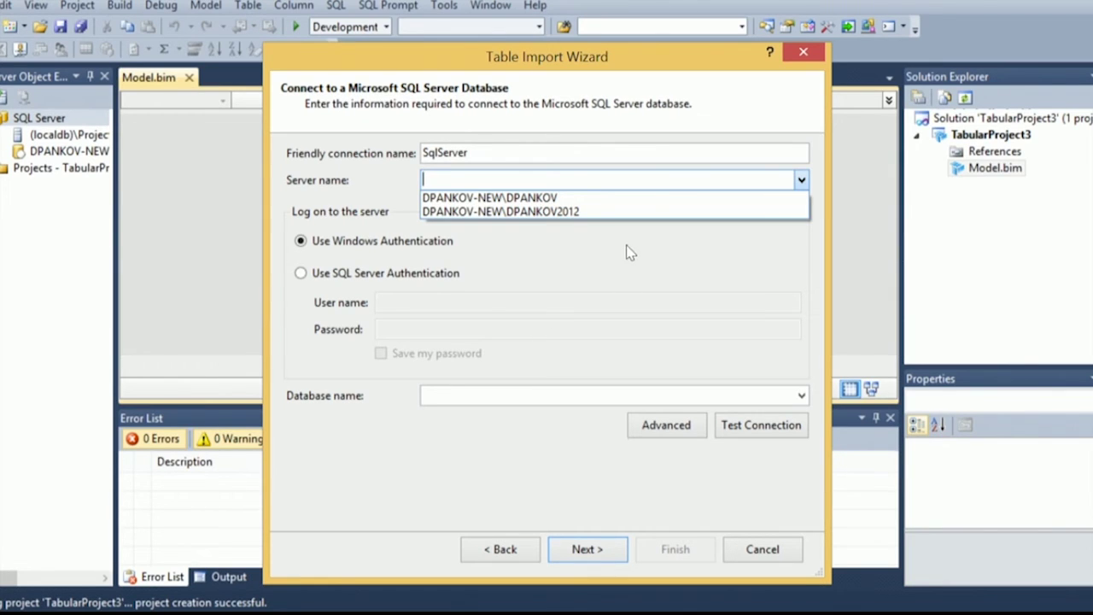
click(603, 212)
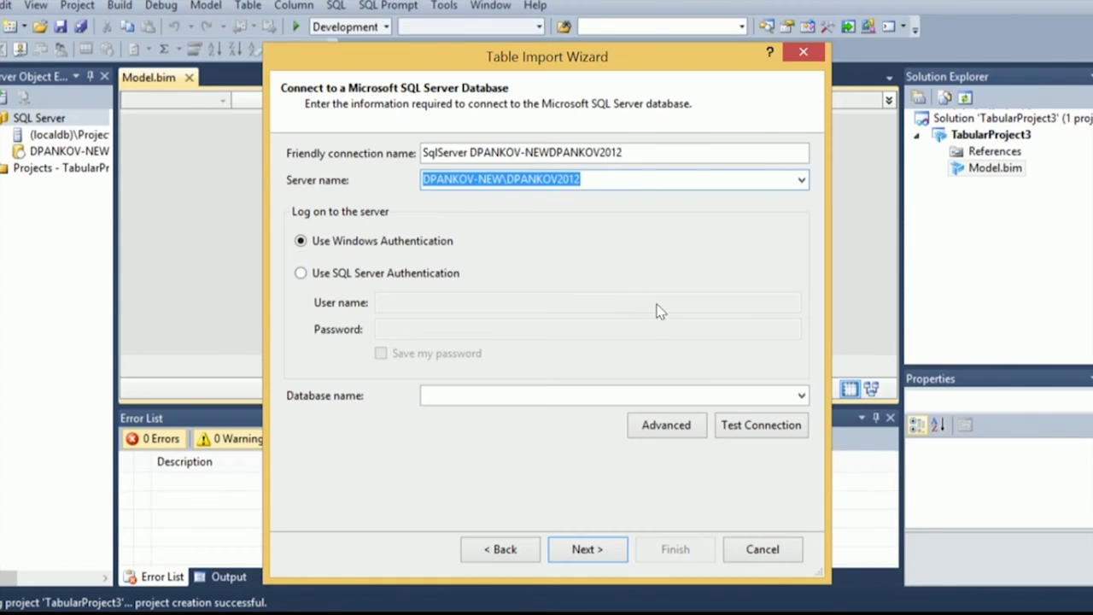
click(801, 397)
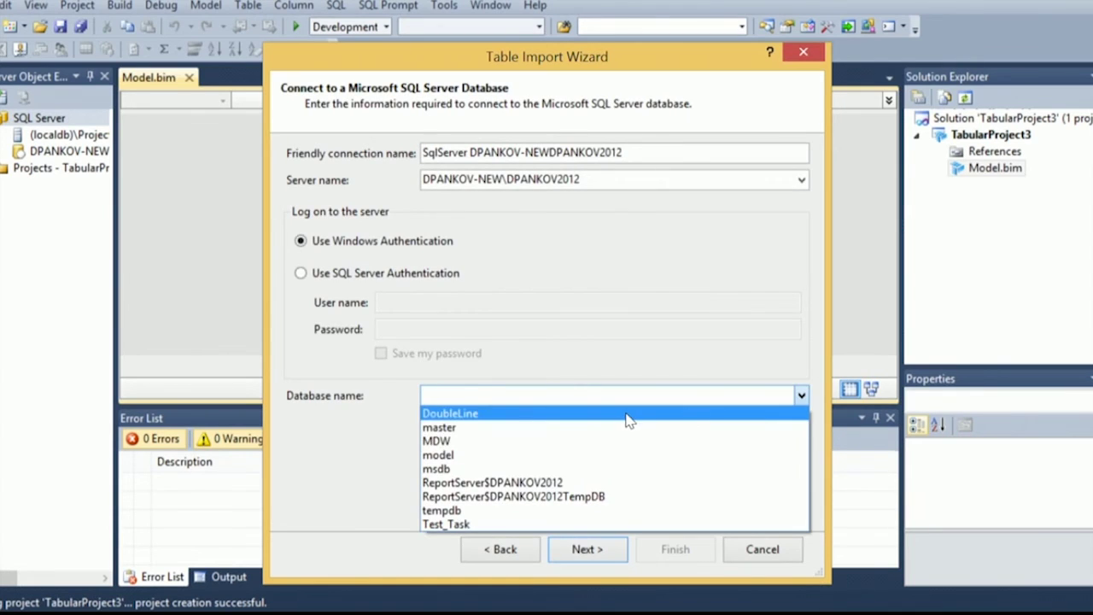
click(628, 416)
click(586, 551)
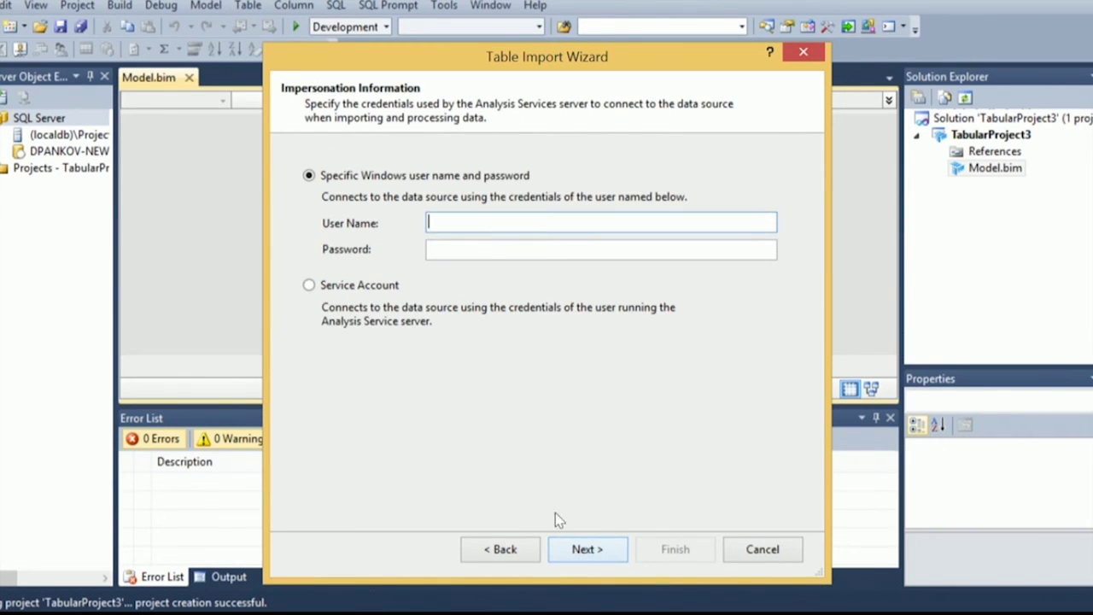
- Use the Service Account for impersonation and choose to import from a list of tables and views
click(345, 287)
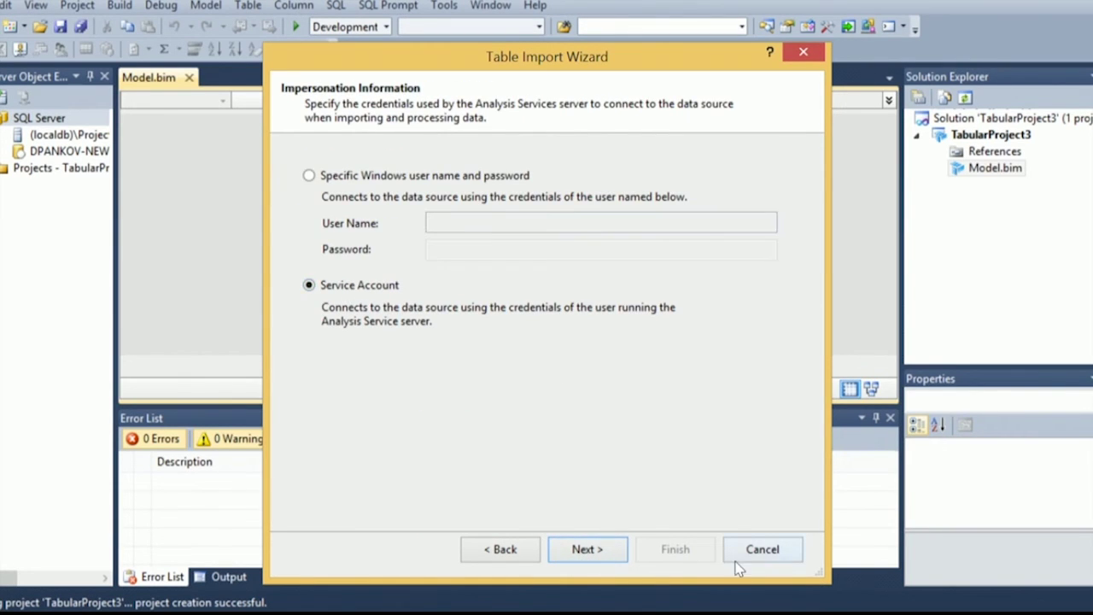
click(607, 538)
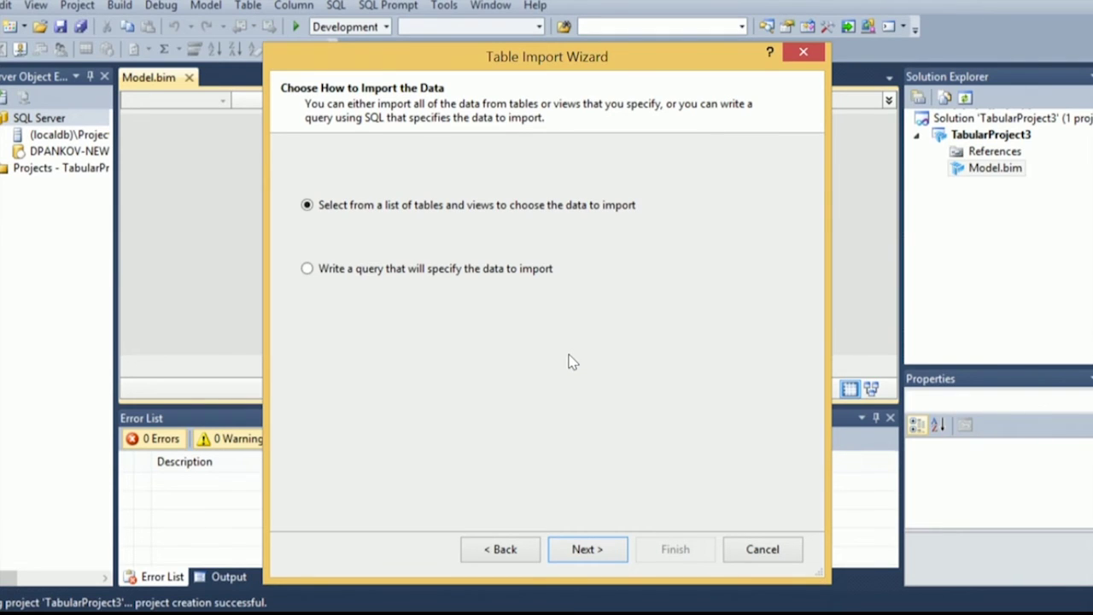
click(610, 551)
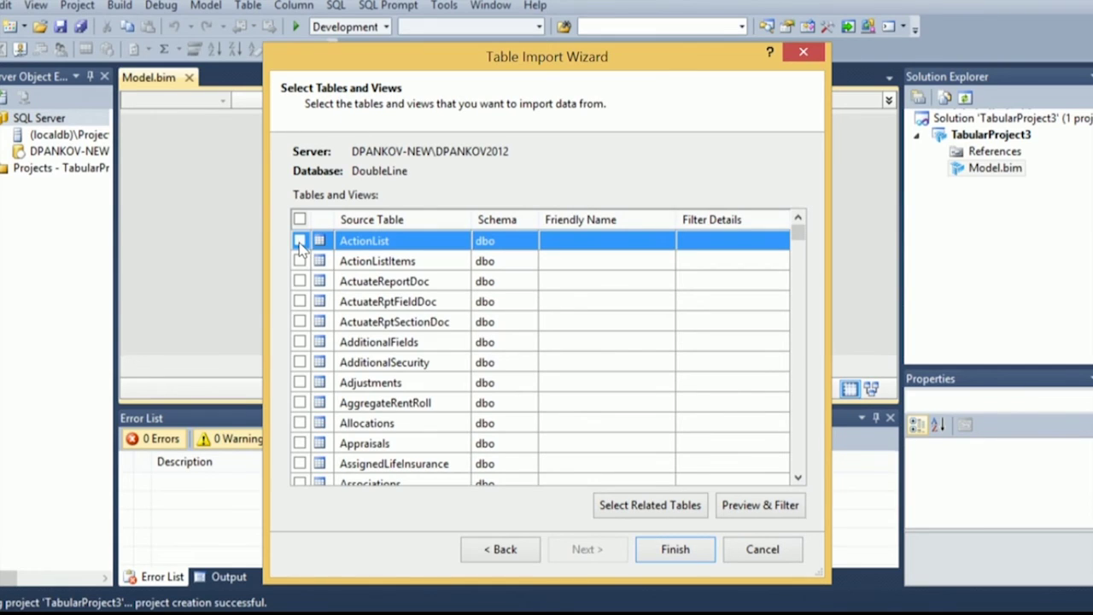
- Import the ActionList and ActionListItems tables into the model
click(300, 241)
click(299, 261)
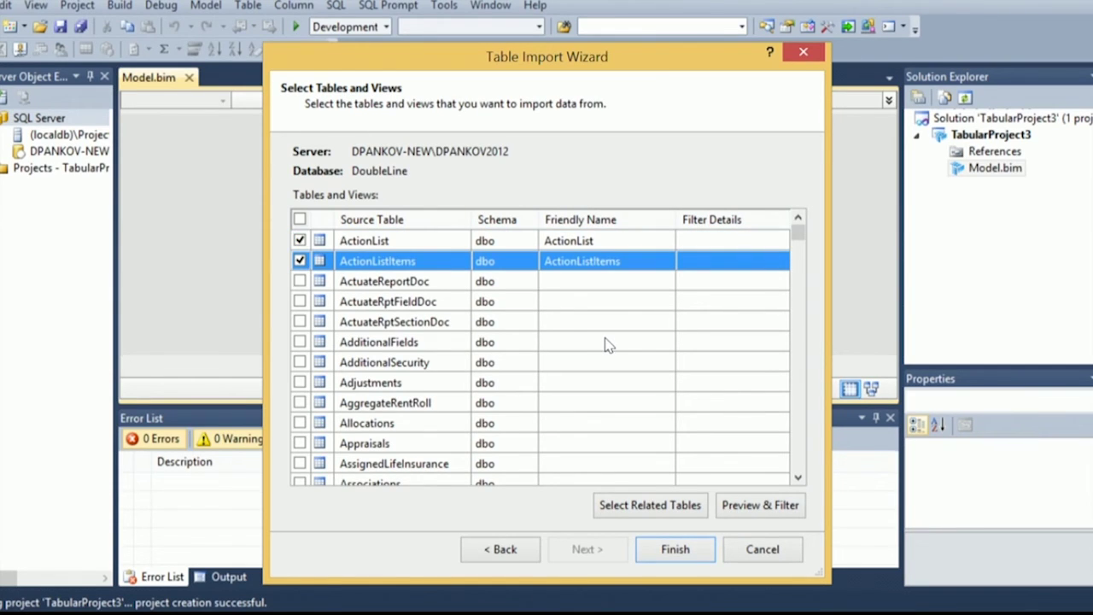
click(661, 552)
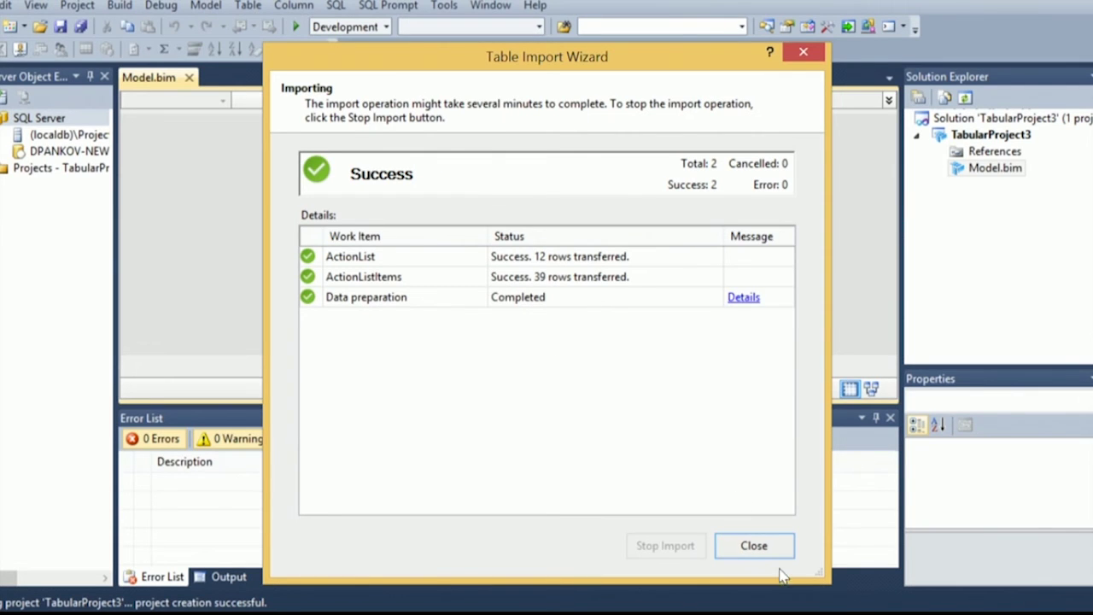
click(760, 547)
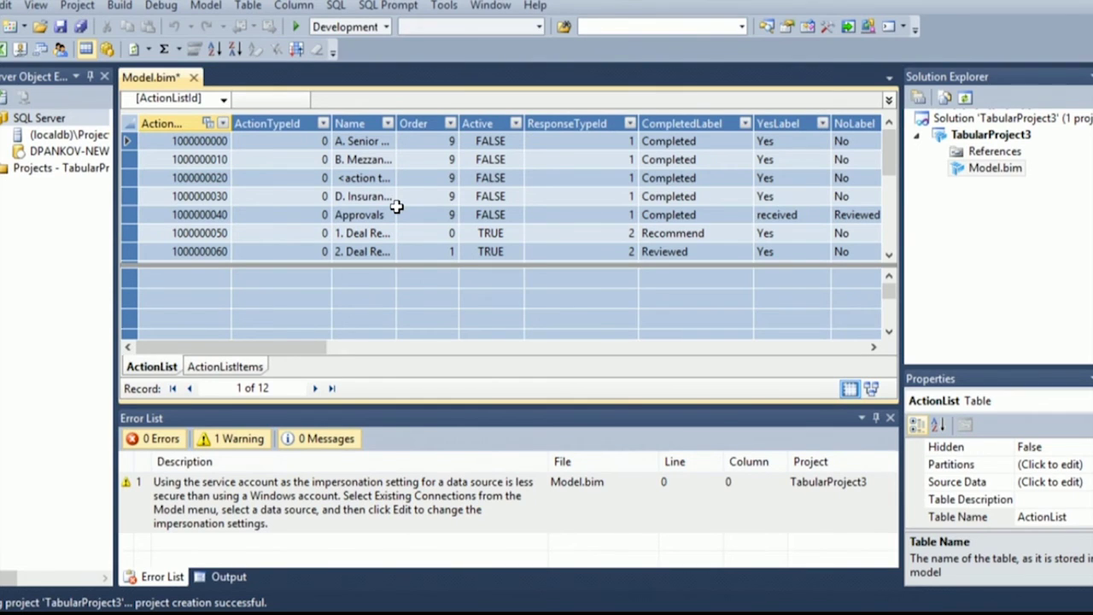
- Review the deployment options and server settings in the project's properties
click(70, 9)
click(177, 179)
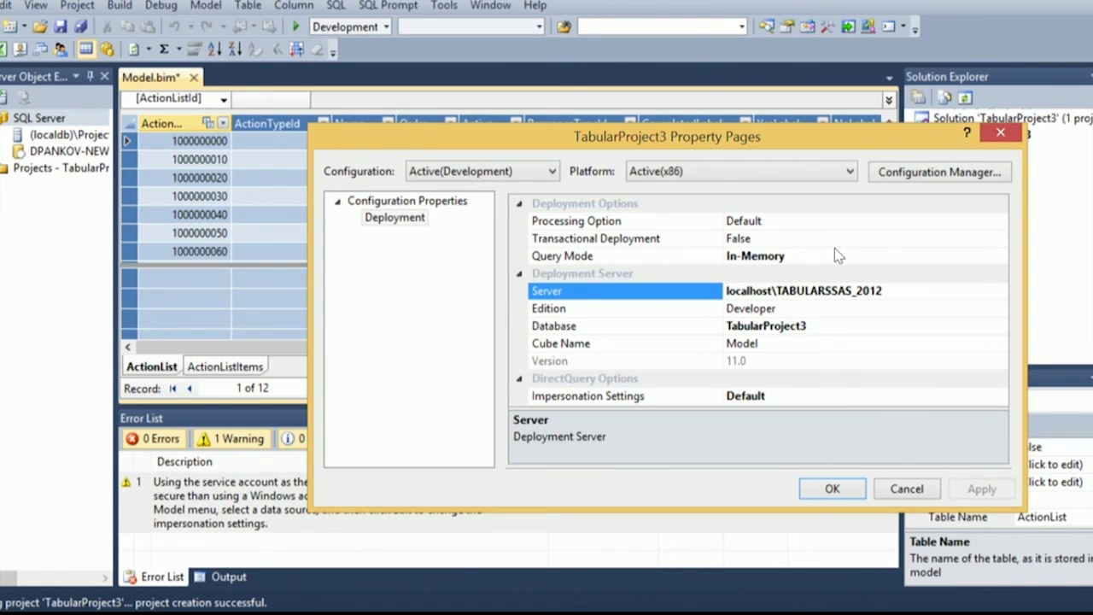
click(1002, 133)
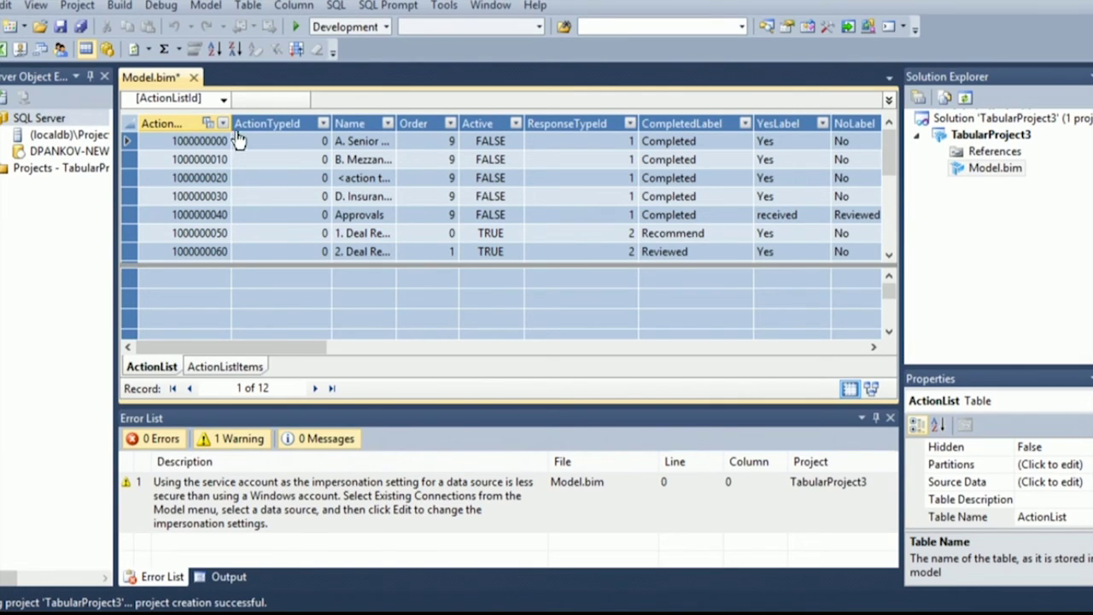
- Add Sum measures for the ActionListId and Order columns of the ActionList table
click(187, 113)
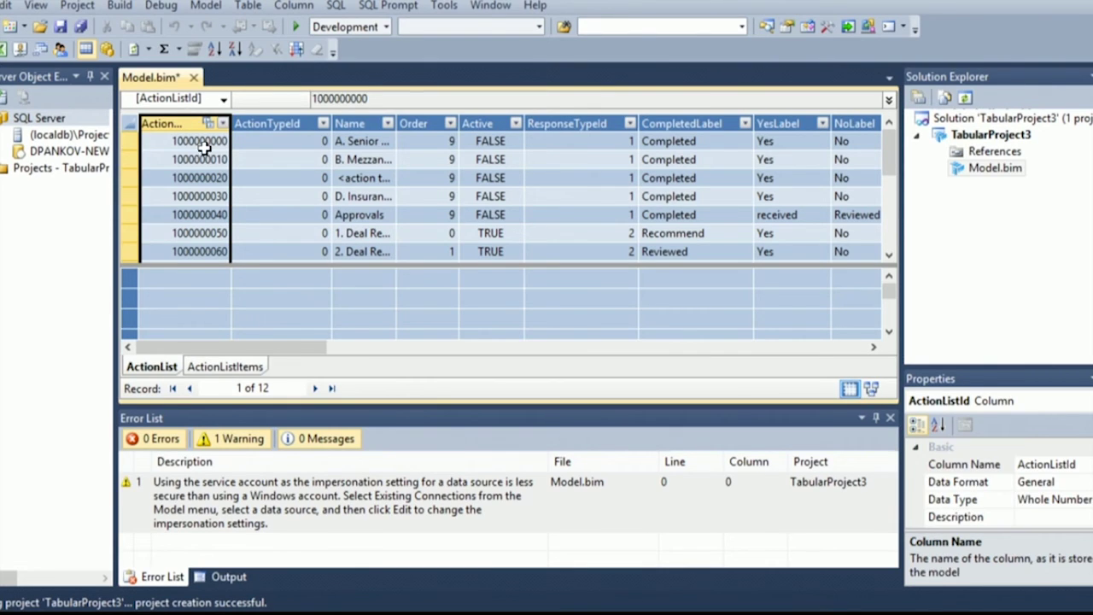
click(177, 50)
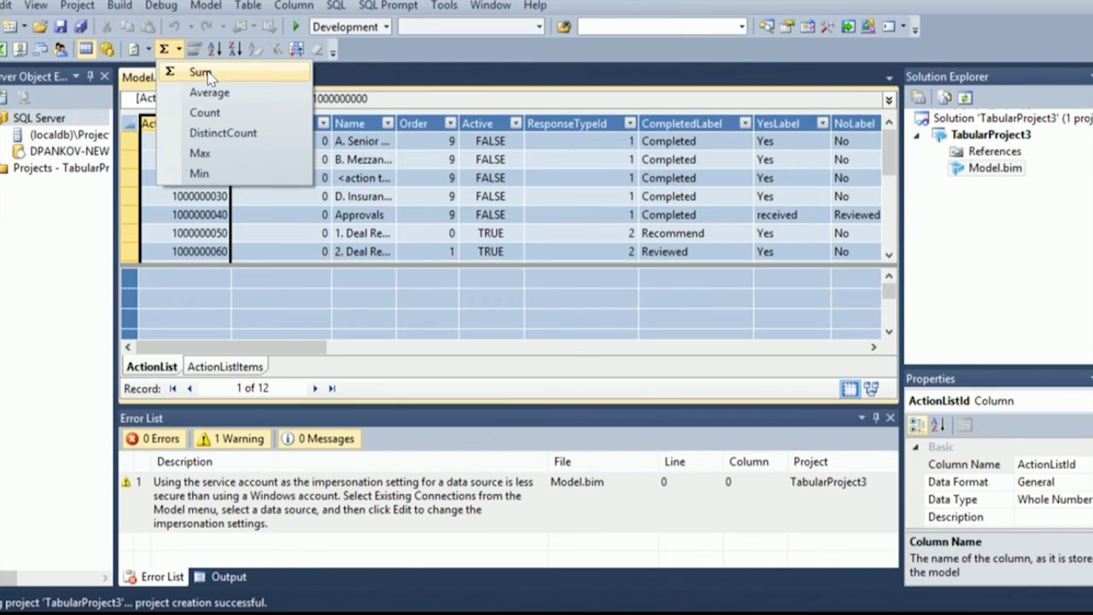
click(202, 73)
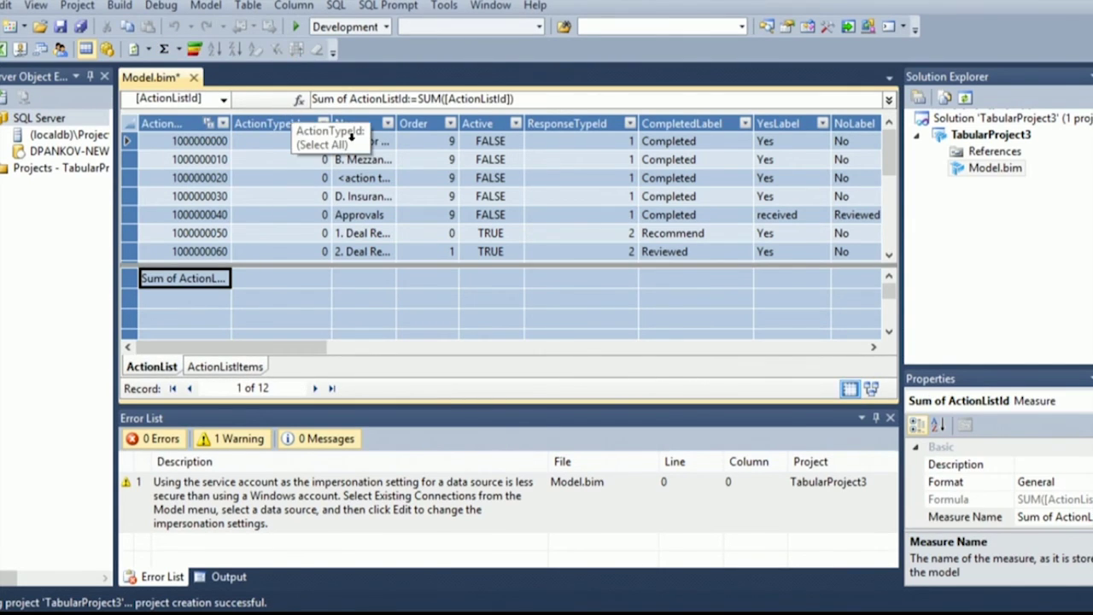
click(415, 121)
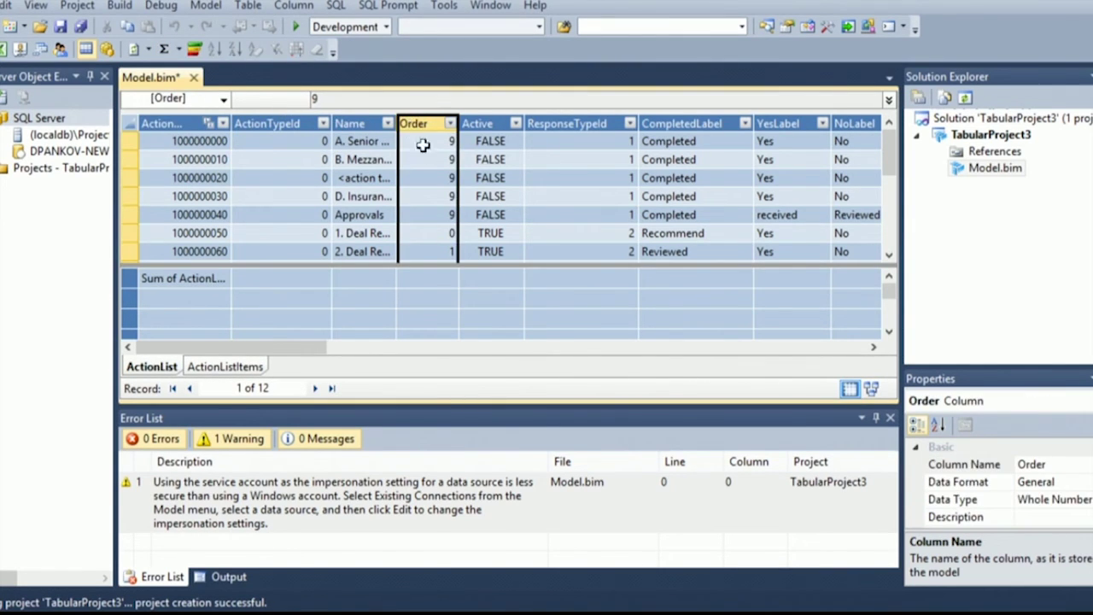
click(179, 50)
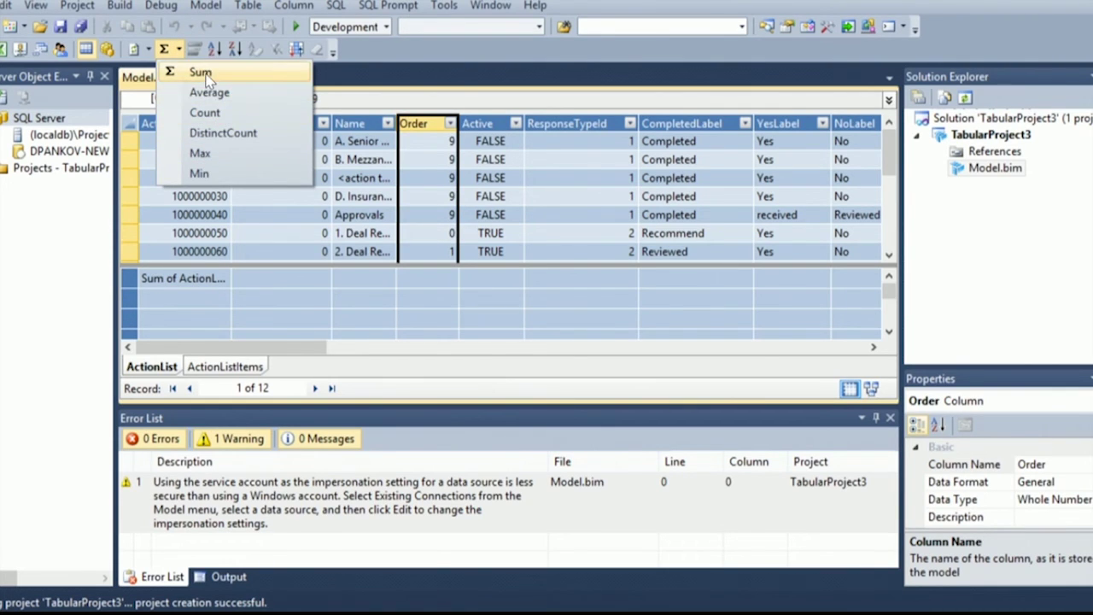
click(202, 74)
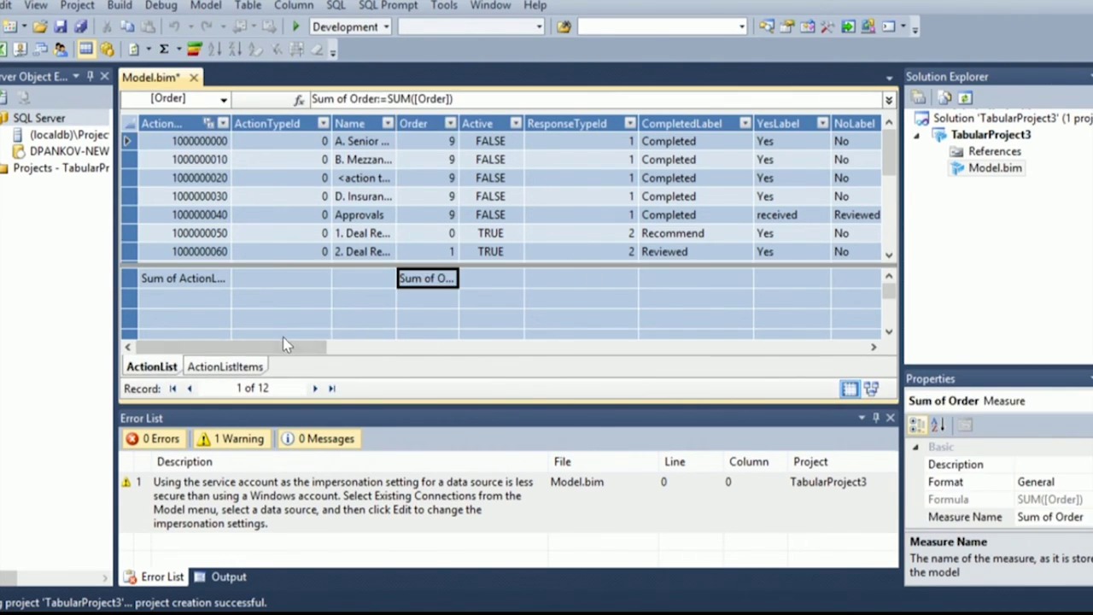
- Add a new column named Flag after the last column of the ActionList table
drag(286, 344, 879, 350)
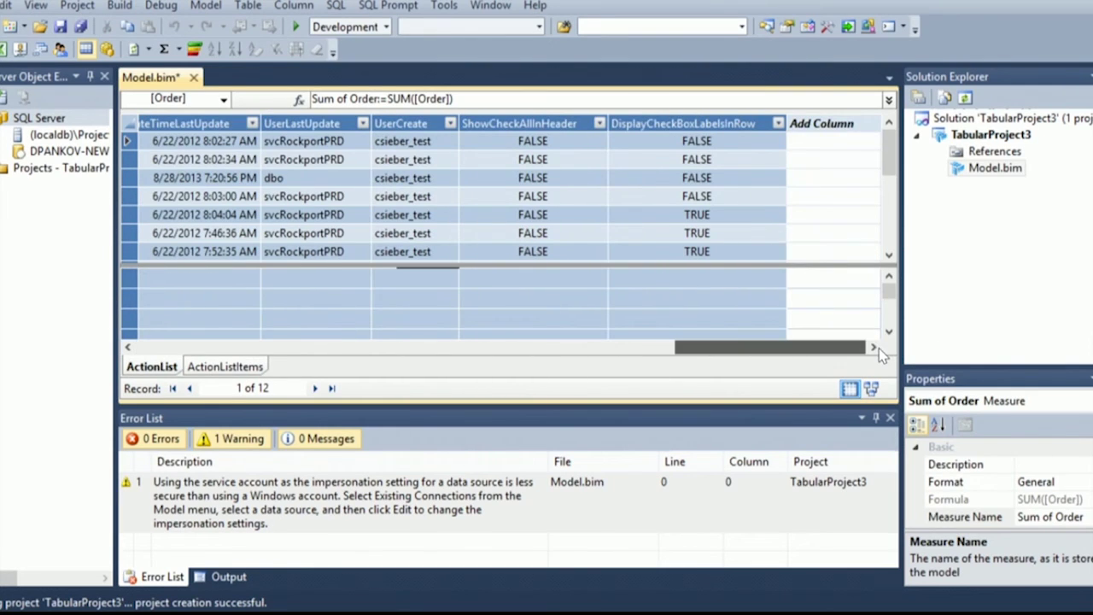
click(818, 123)
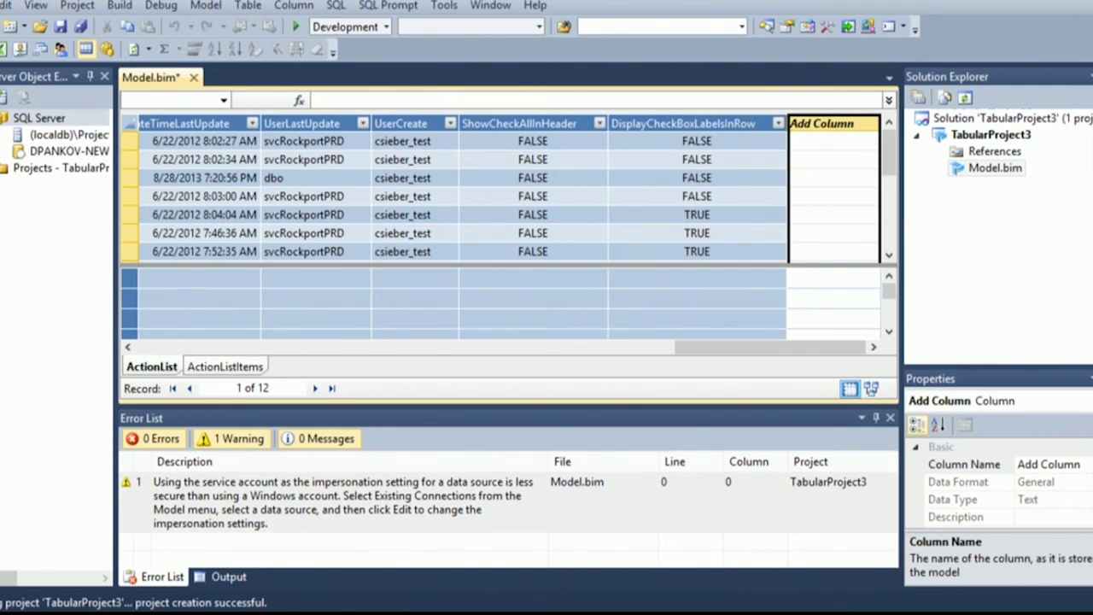
click(1085, 464)
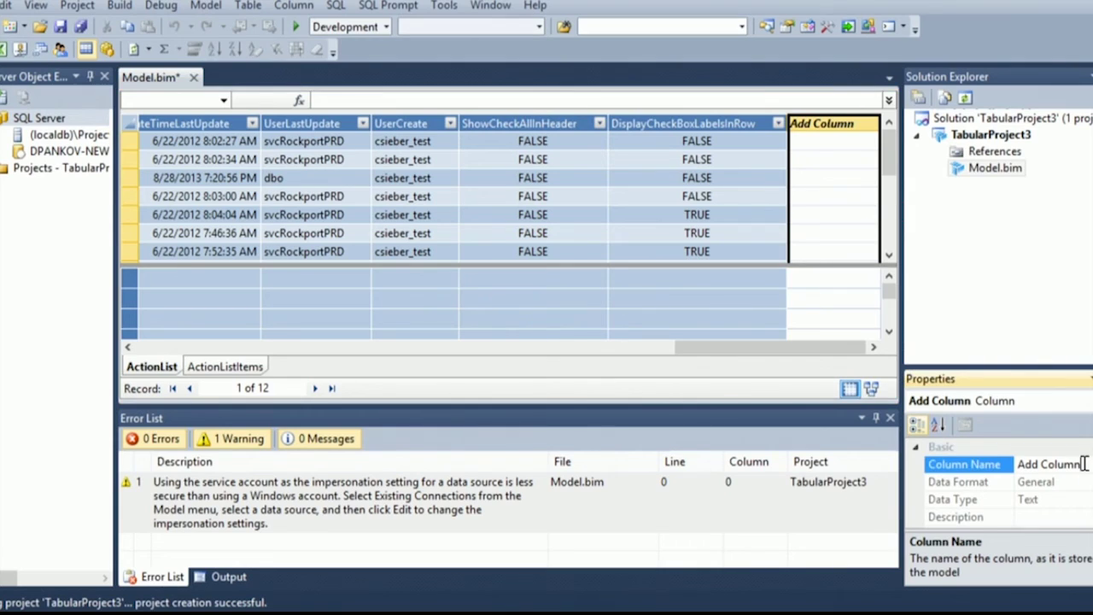
key(BackSpace)
key(BackSpace)
key(BackSpace)
key(BackSpace)
key(BackSpace)
key(BackSpace)
key(BackSpace)
key(BackSpace)
key(BackSpace)
key(BackSpace)
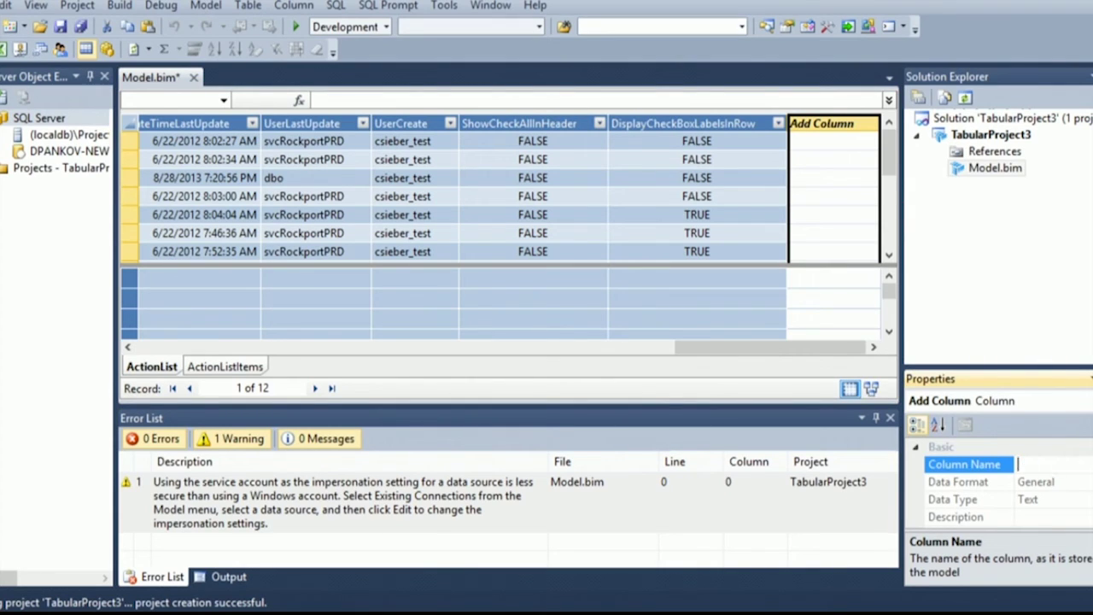
text(Flag)
click(818, 154)
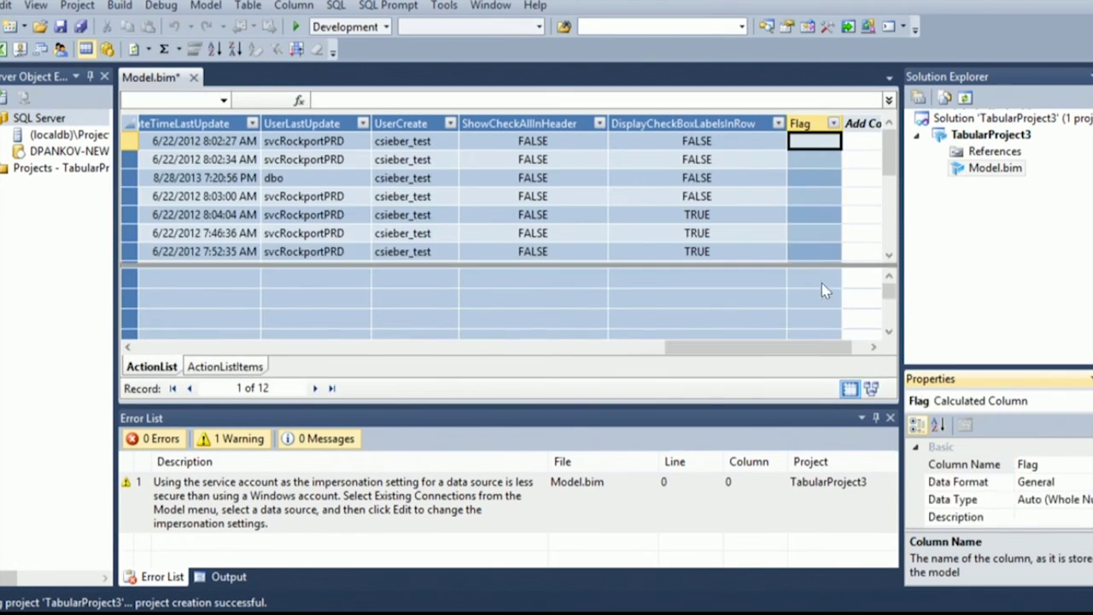
- Start a formula for the Flag column and insert the Statistical function COUNT into it
click(425, 93)
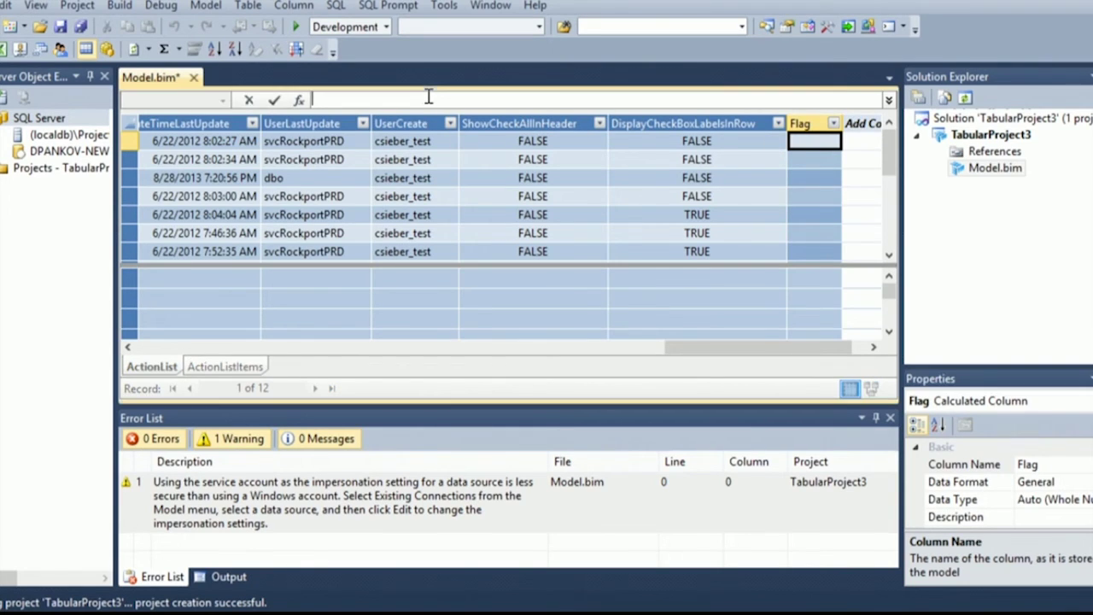
text(=)
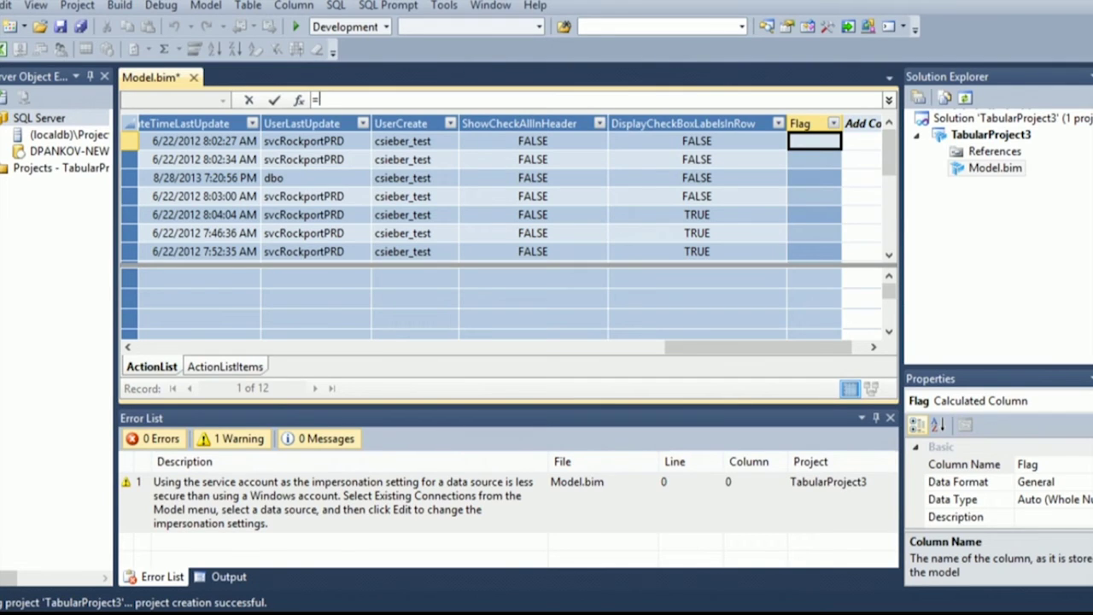
click(301, 100)
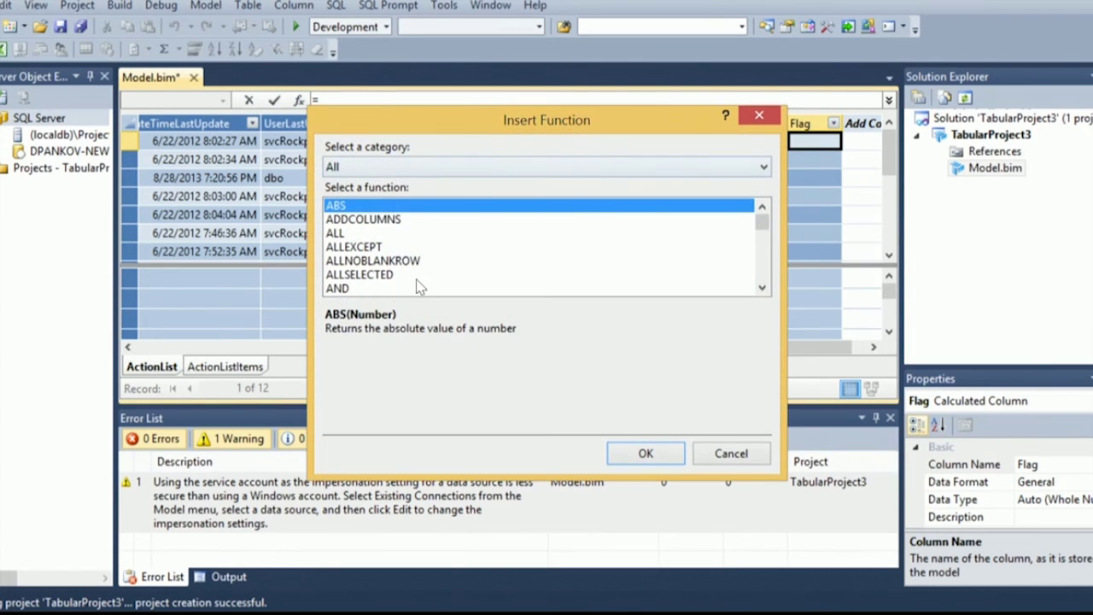
key(s)
click(377, 248)
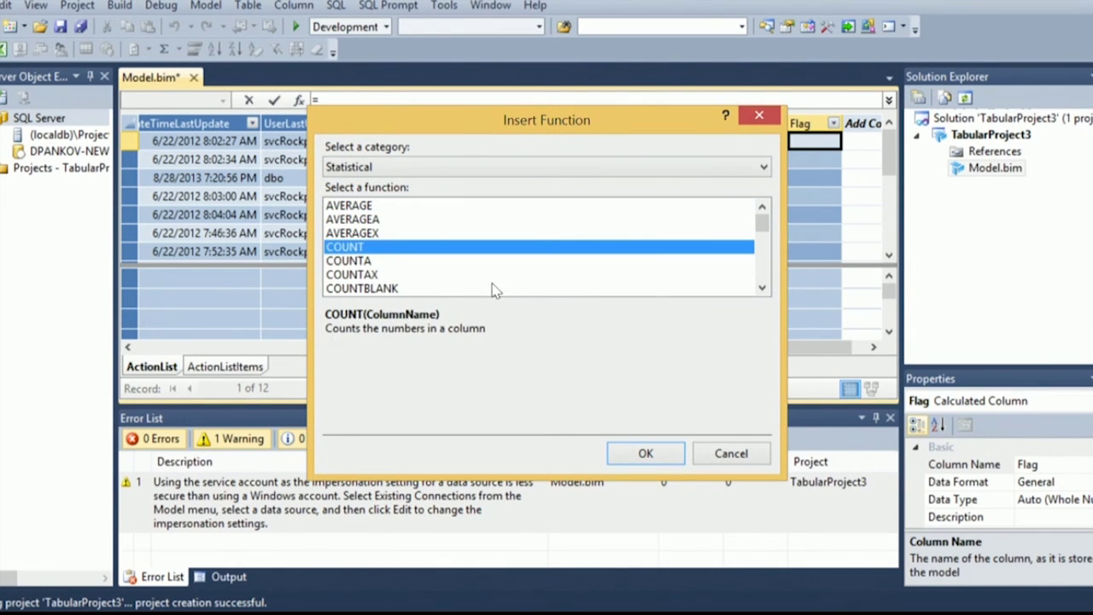
click(645, 453)
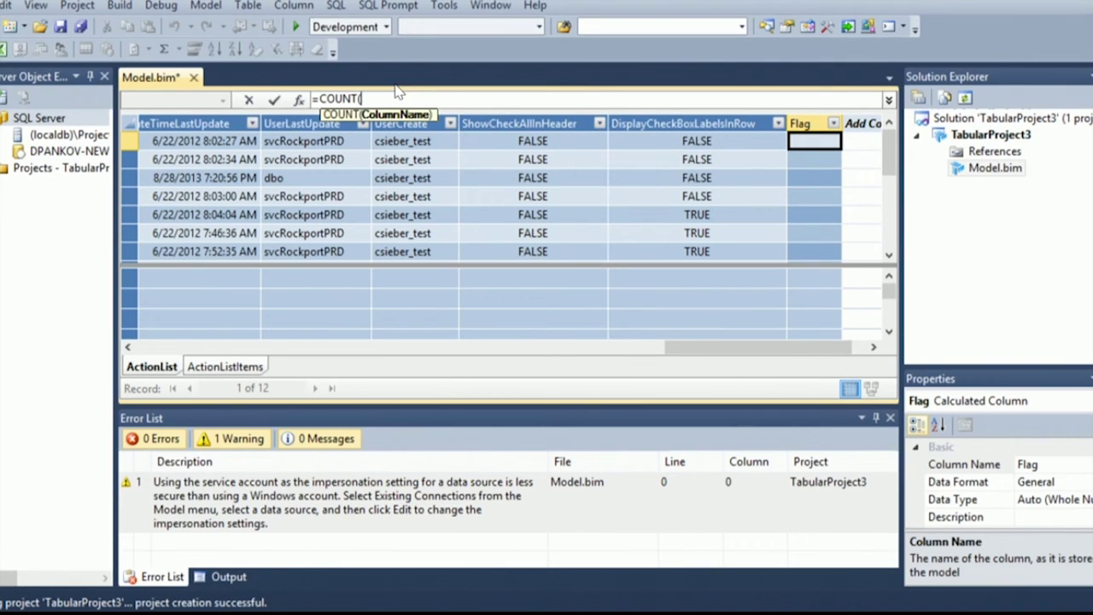
- Enter the ActionList table reference with an opening square bracket as the COUNT argument and try to apply the formula
text(L)
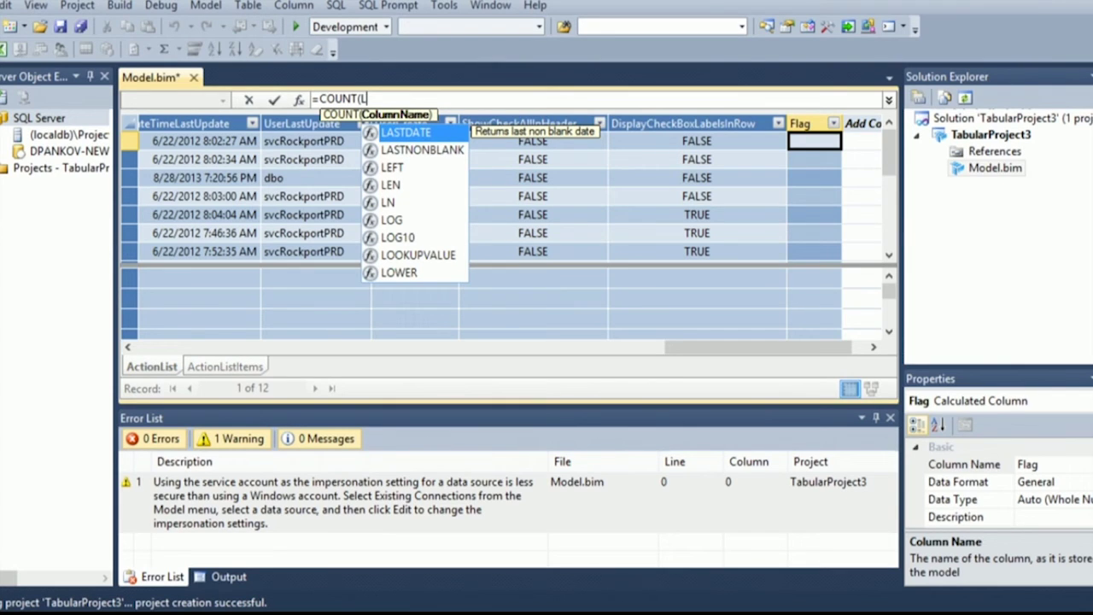
key(BackSpace)
text(AL)
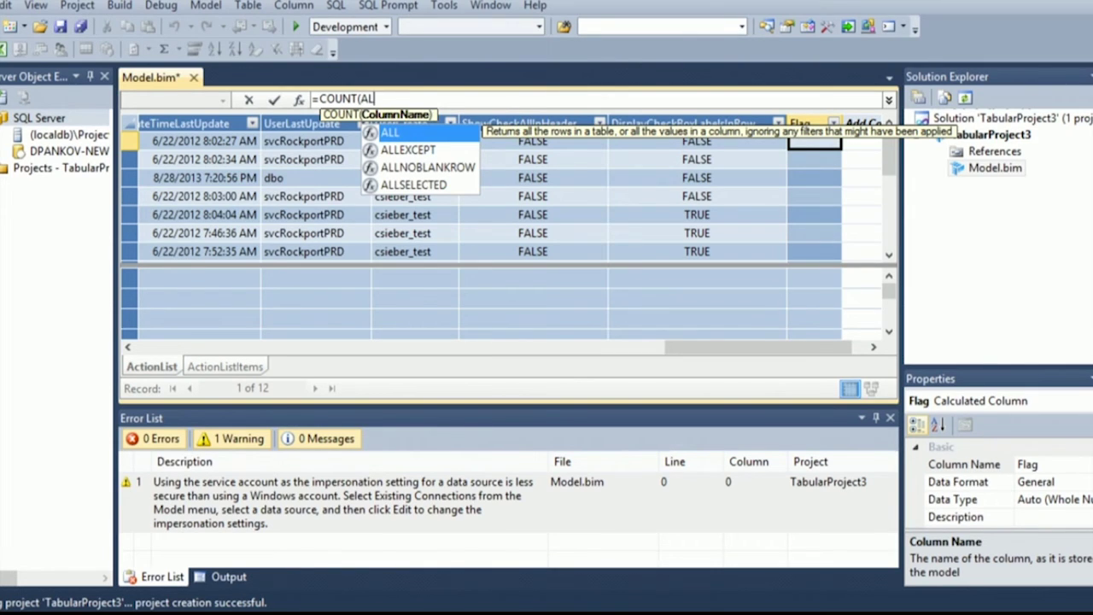
key(BackSpace)
text(ct)
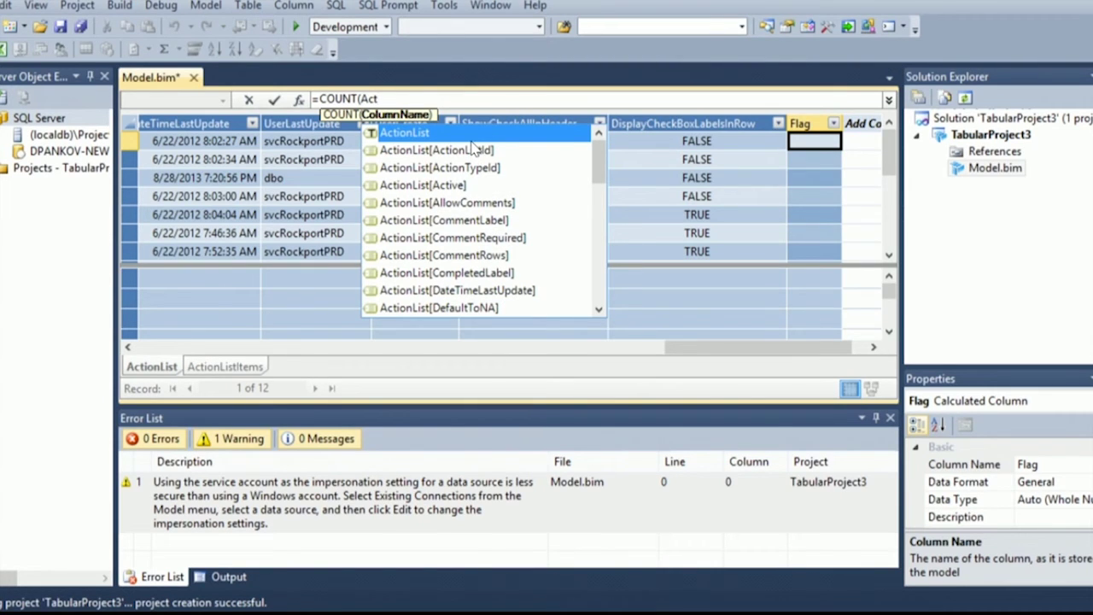
key(Tab)
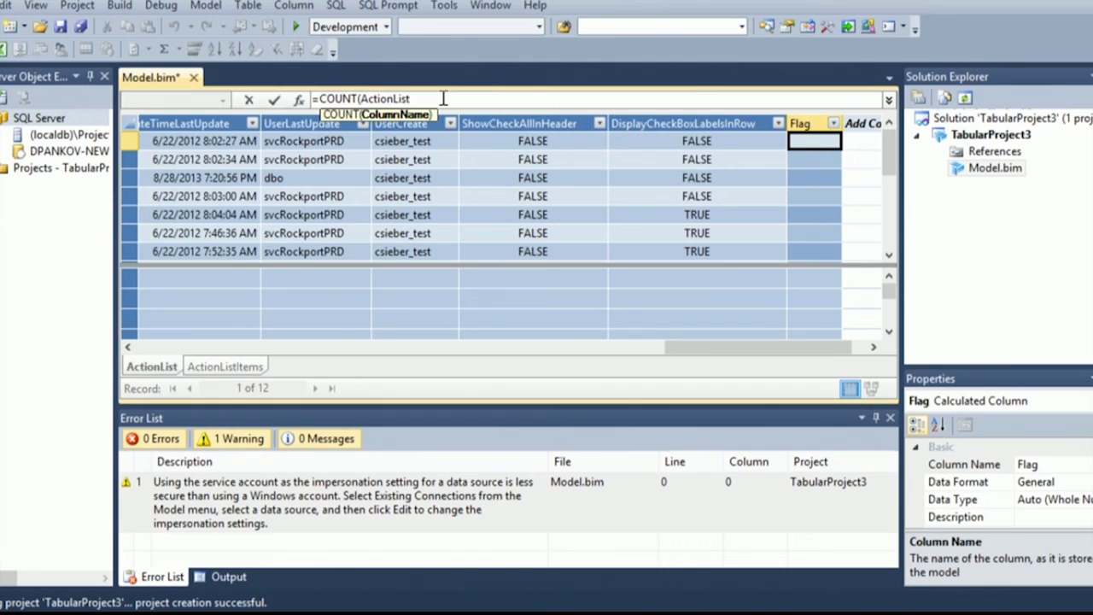
text(()
key(Return)
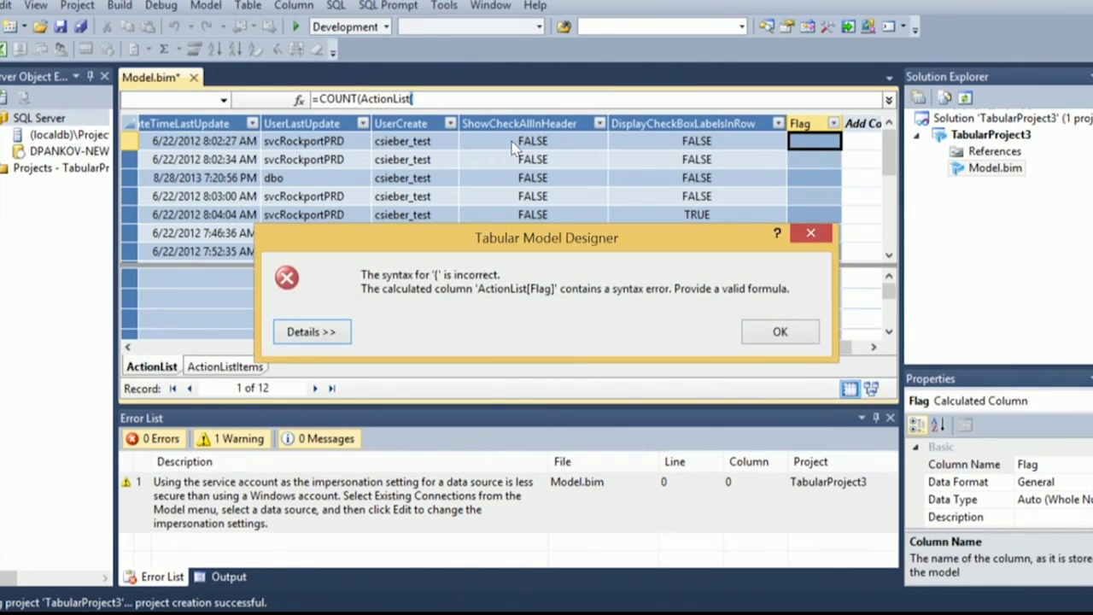
click(811, 335)
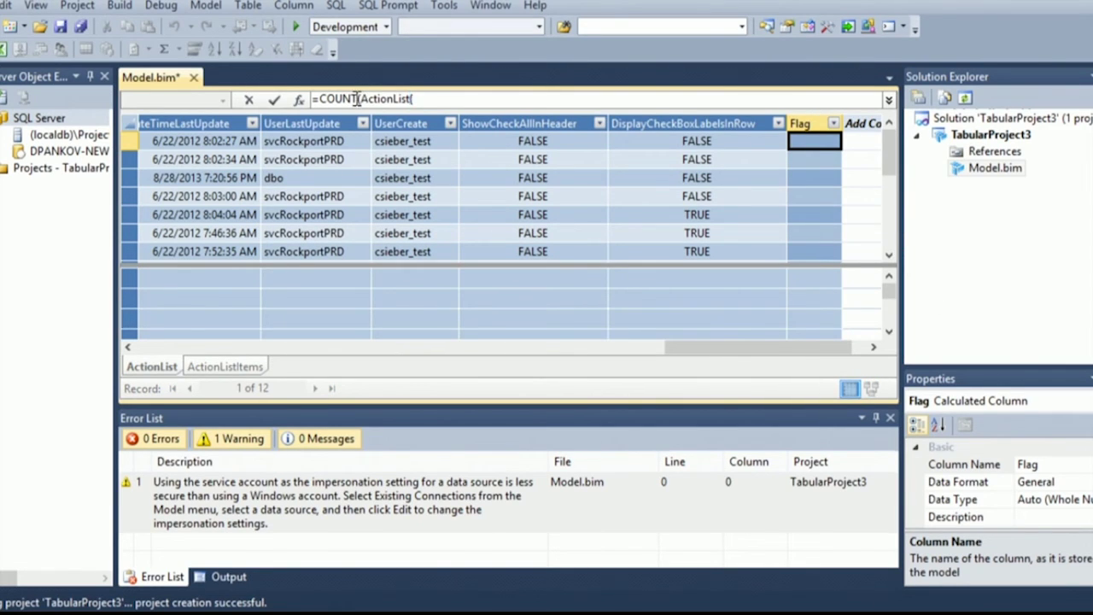
- Replace the COUNT function with IF in the Flag formula and try to apply it
drag(357, 100, 319, 100)
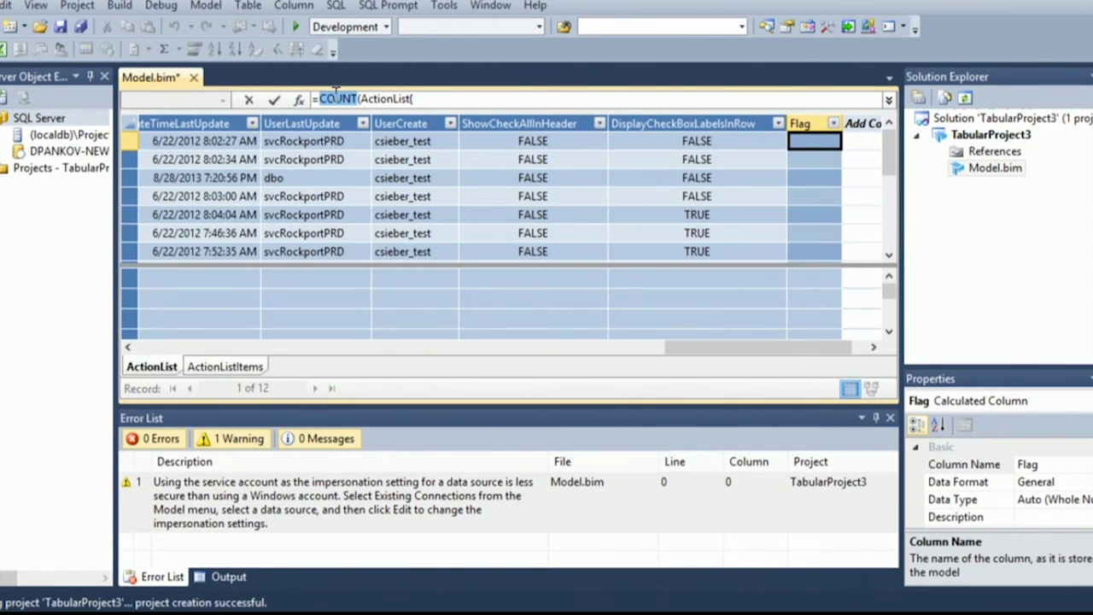
text(IF)
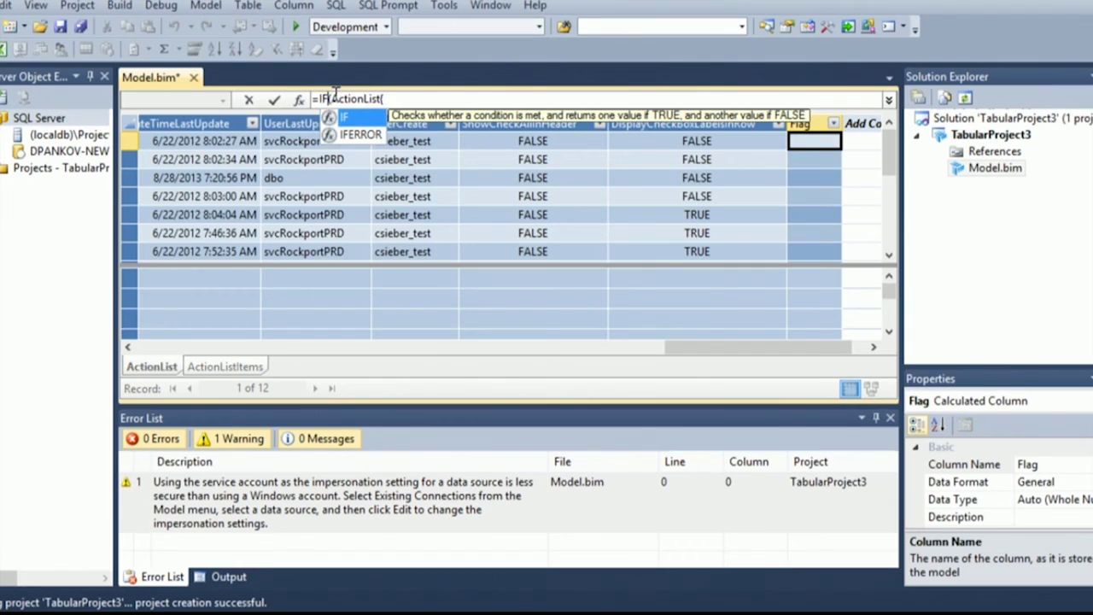
click(386, 99)
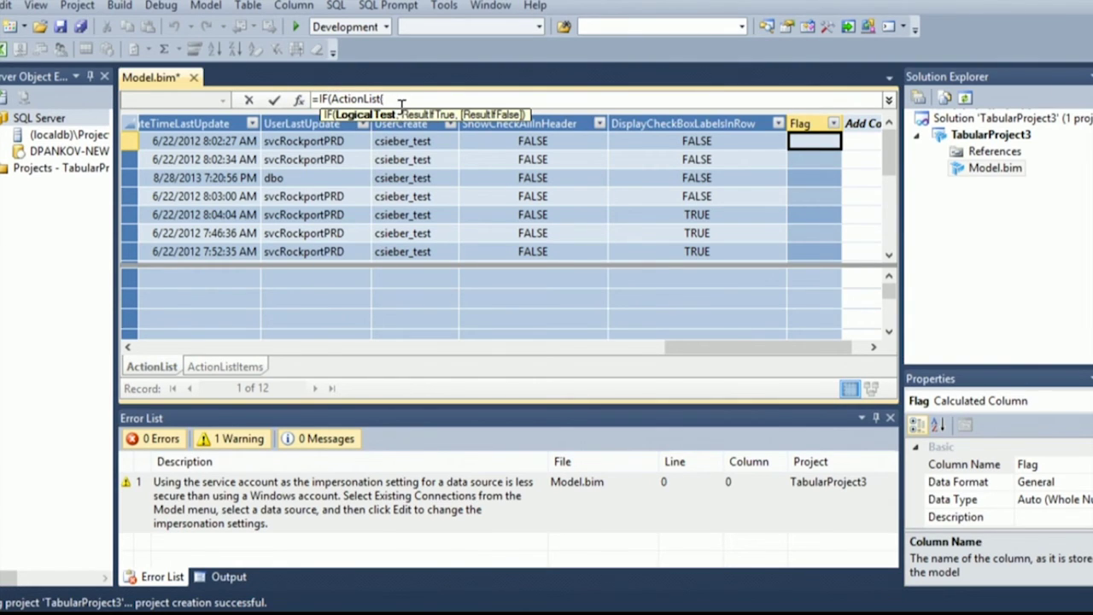
key(Return)
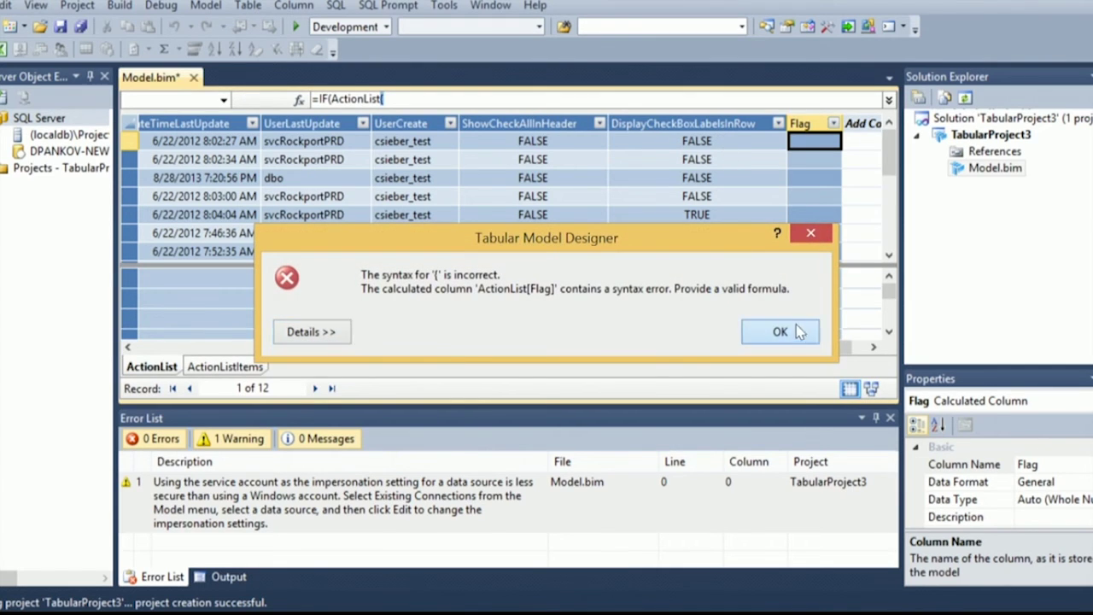
click(790, 330)
- Complete the column reference in the IF function's logical test as ActionList[DisplayCheckBoxLabelsInRow]
text(()
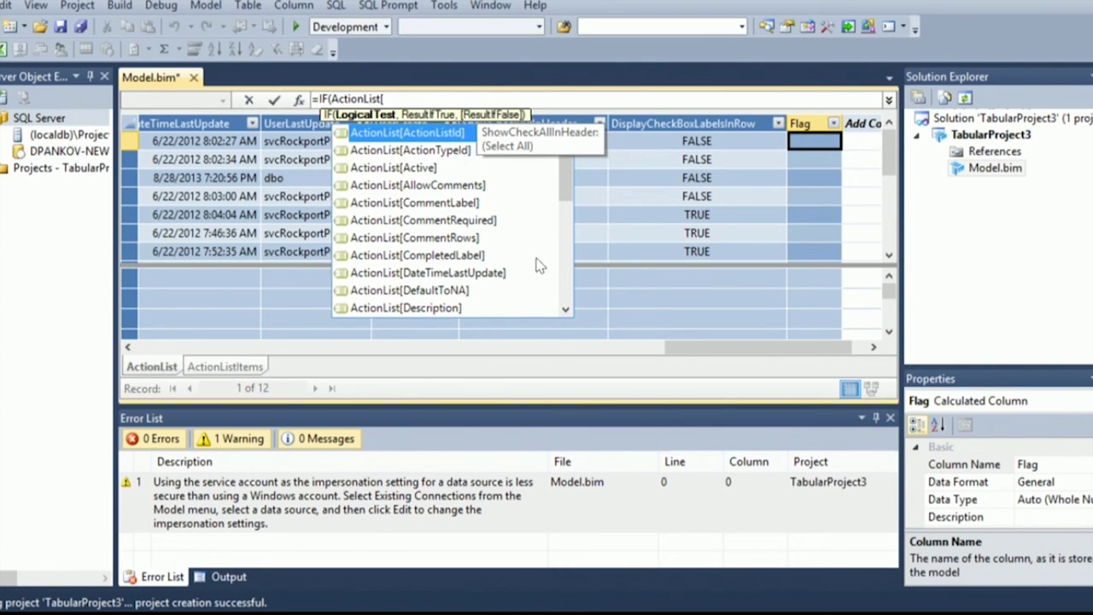
click(566, 309)
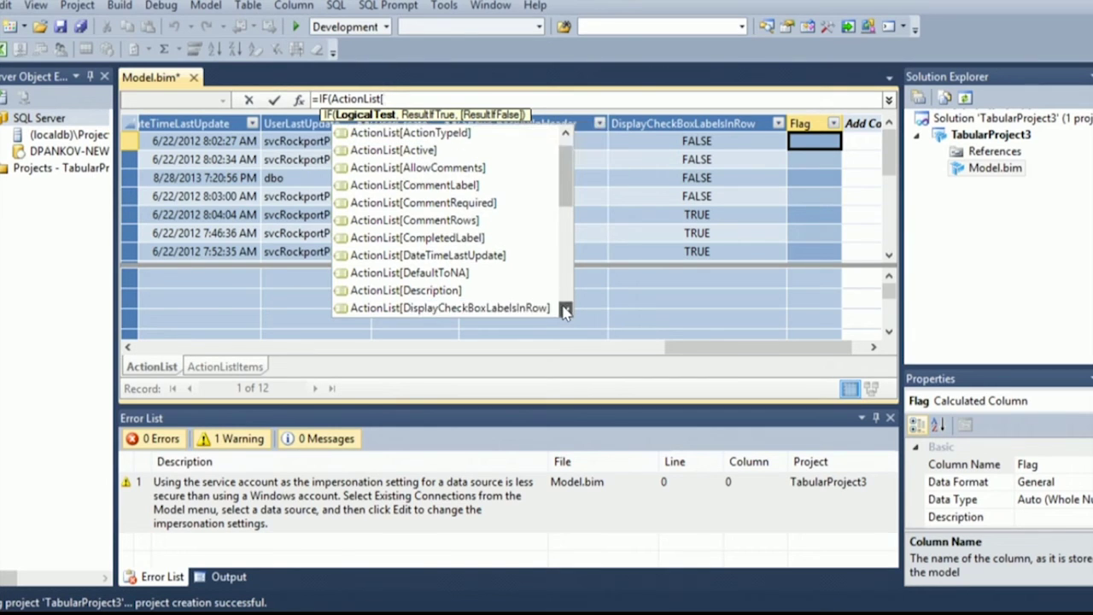
drag(565, 309, 562, 203)
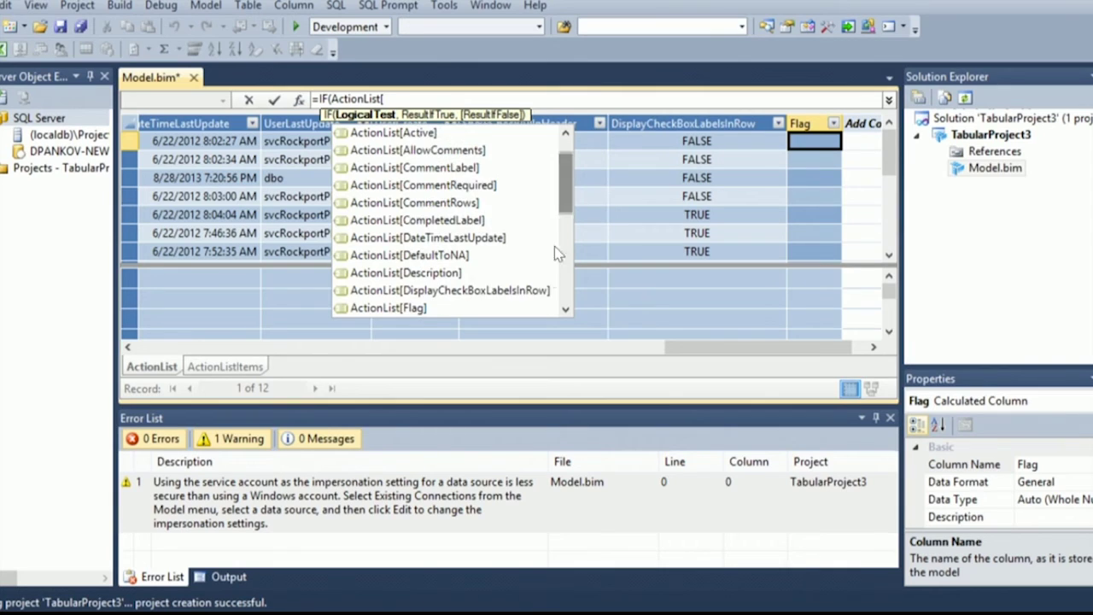
click(527, 295)
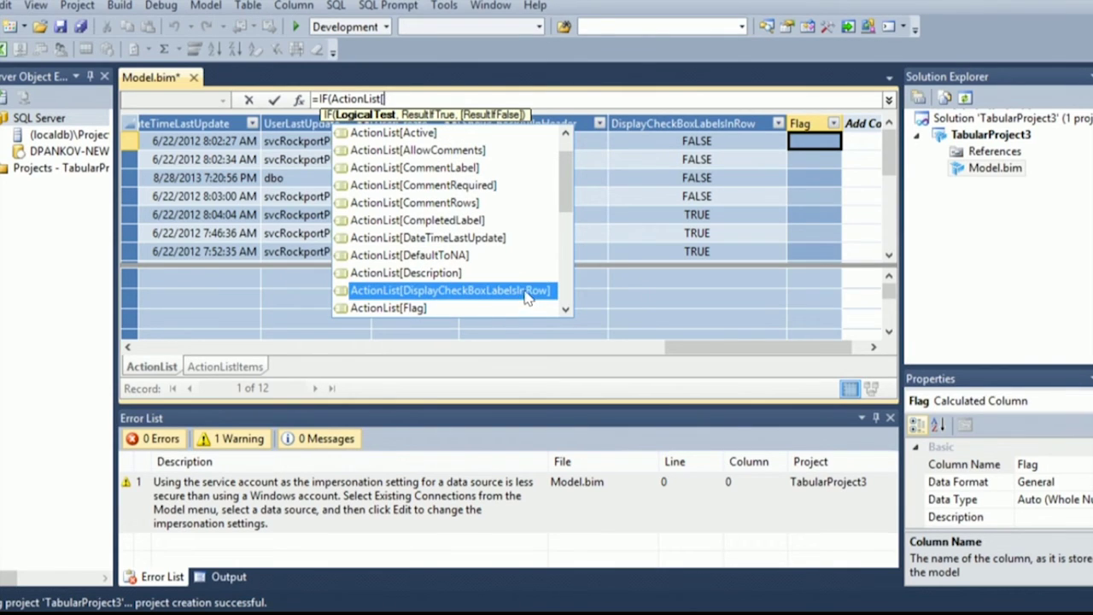
double_click(527, 293)
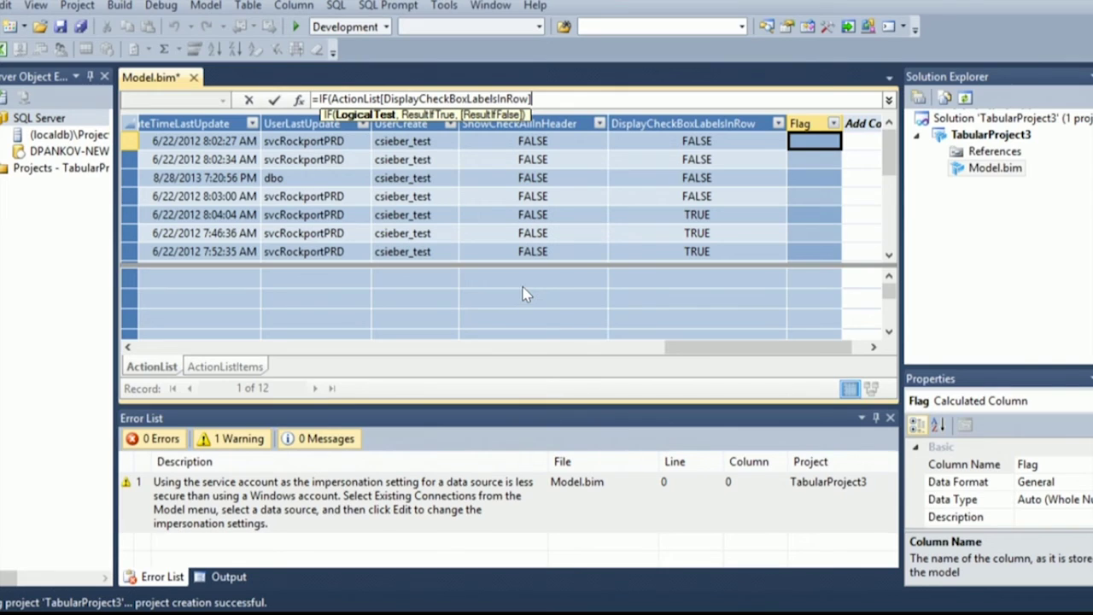
- Finish the Flag formula by testing for =FALSE with results 1 if true and 2 if false, and apply it
text(=FALSE)
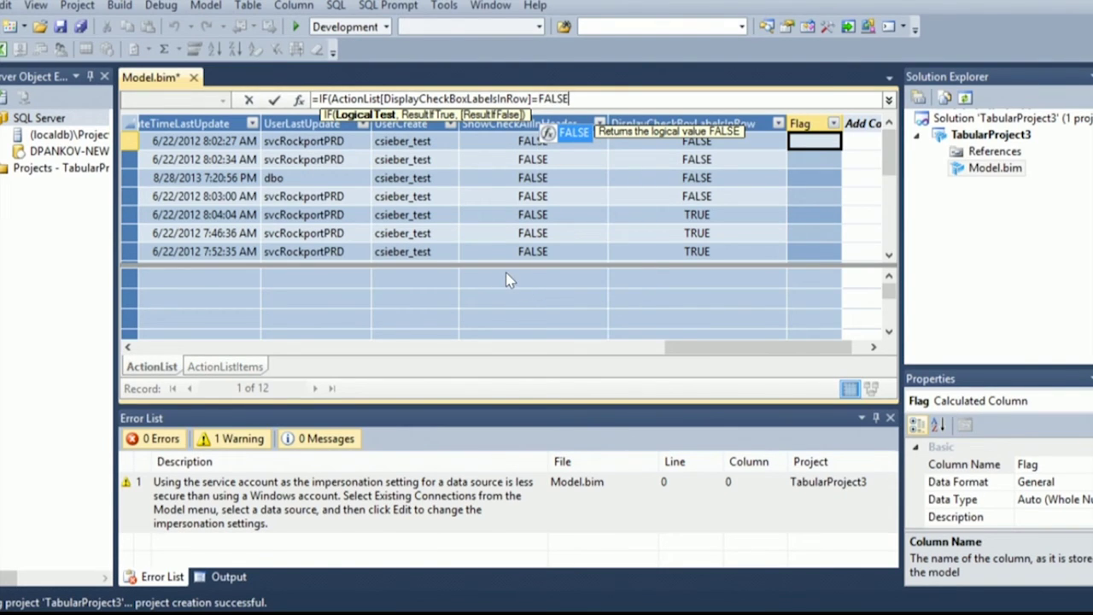
text(,1)
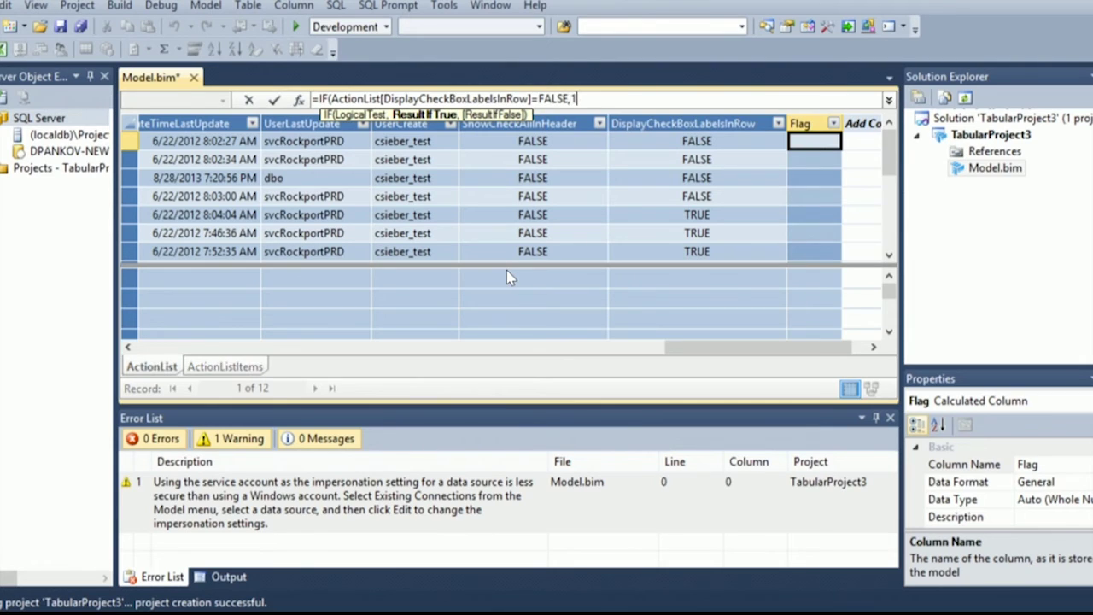
text(,)
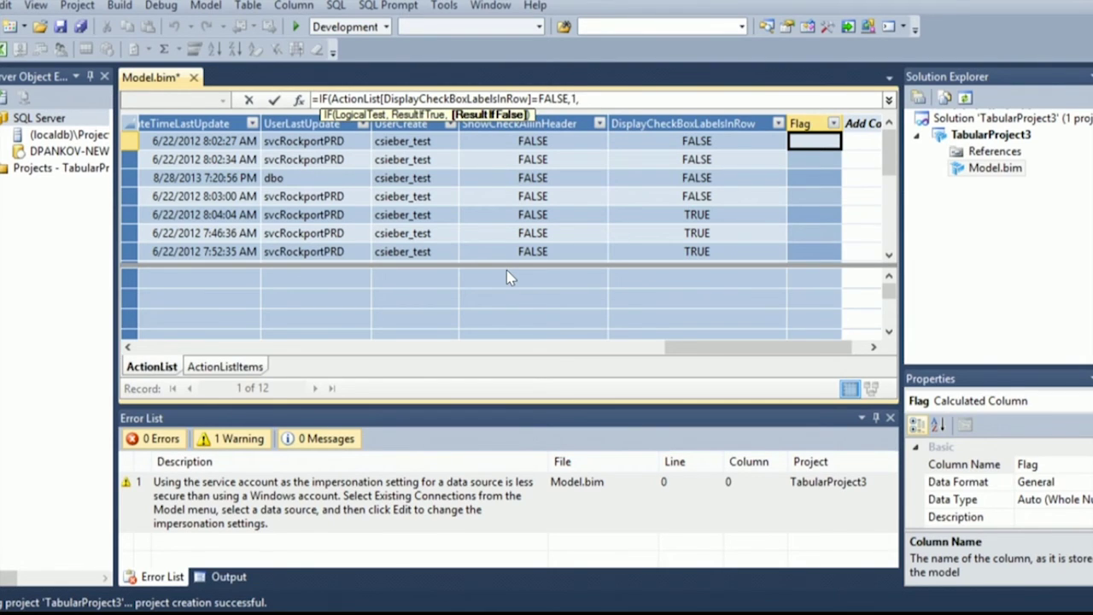
text(2)
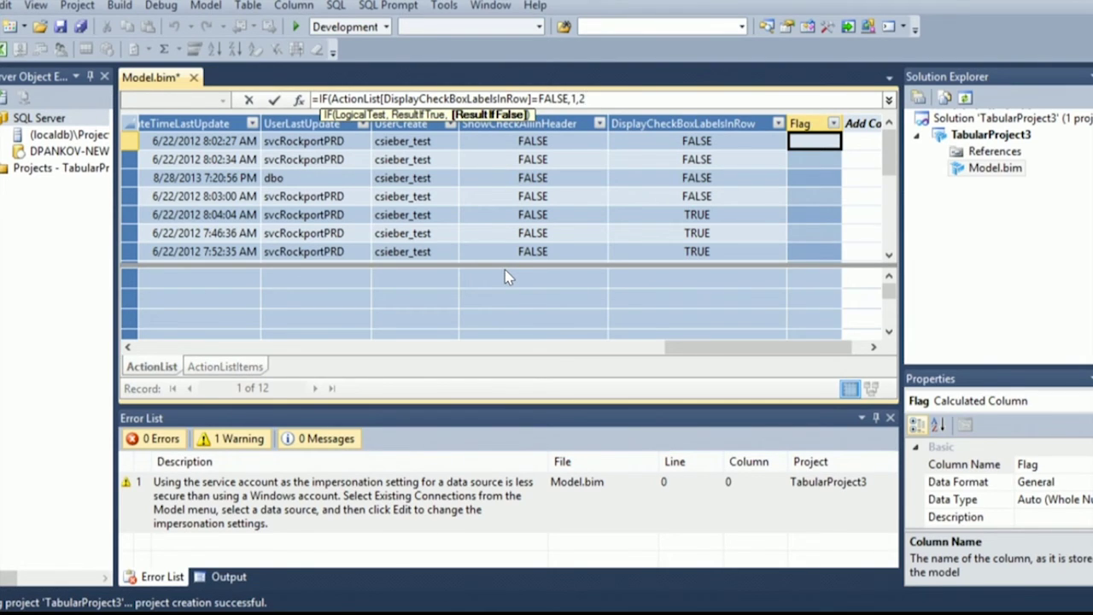
text())
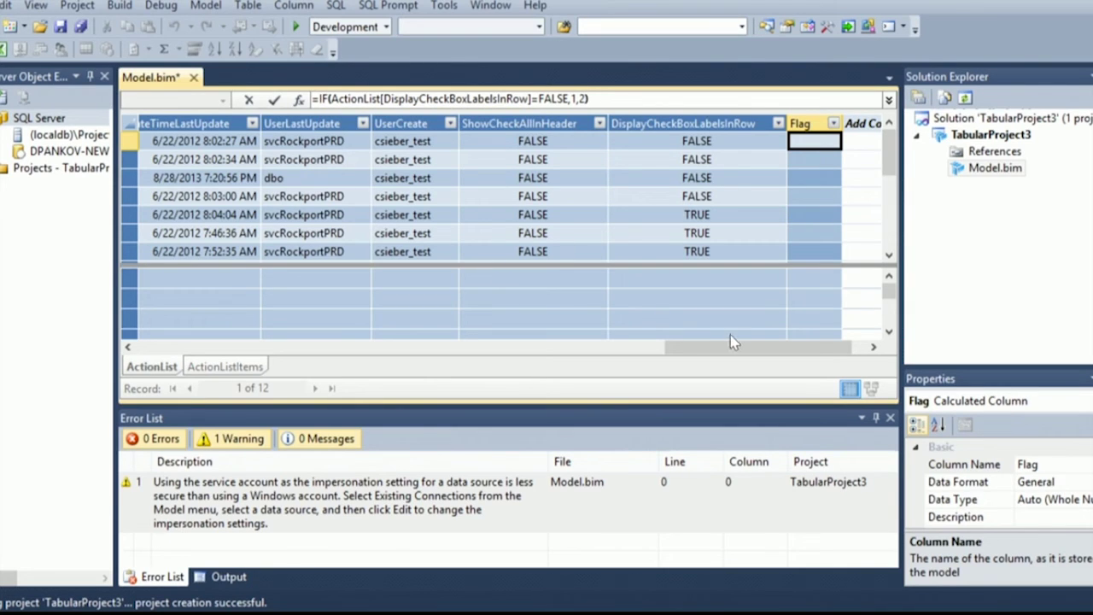
key(Return)
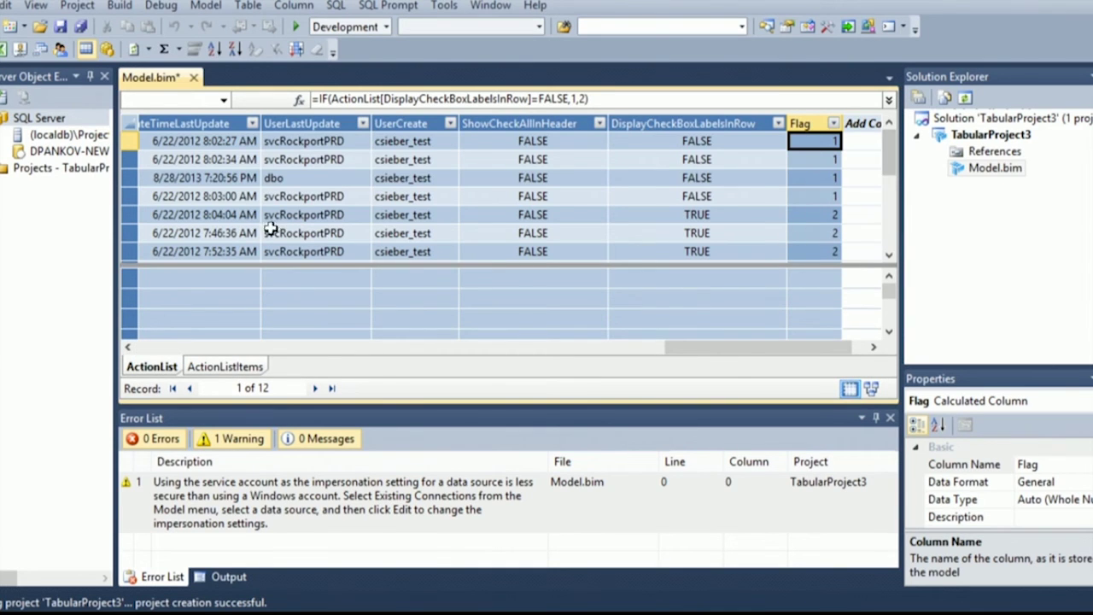
- Analyze the model in Excel as Current Windows User with the (Default) perspective
click(4, 48)
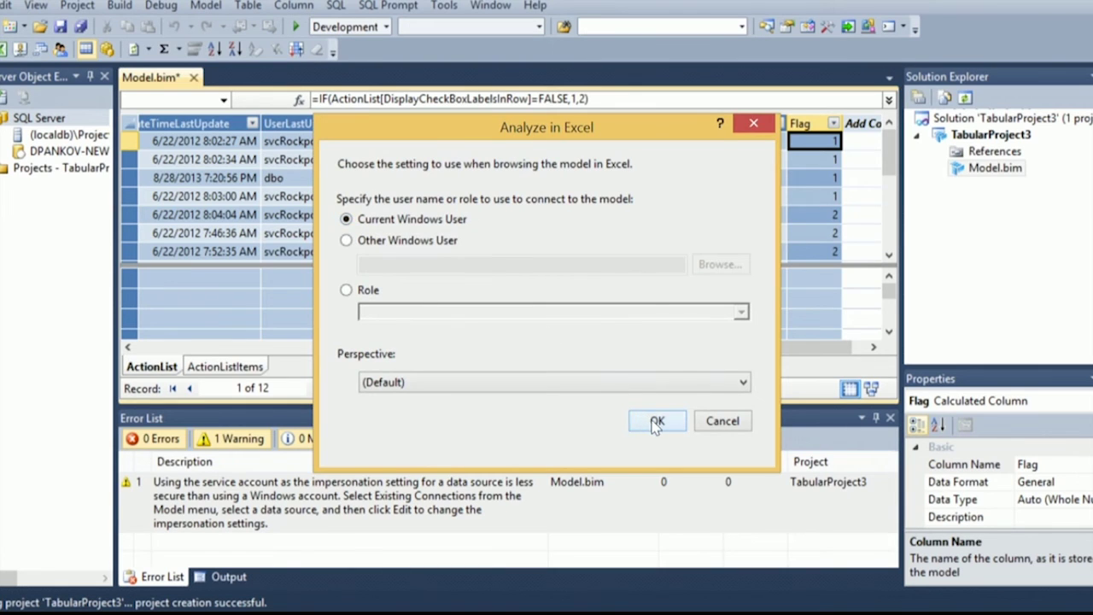
click(656, 423)
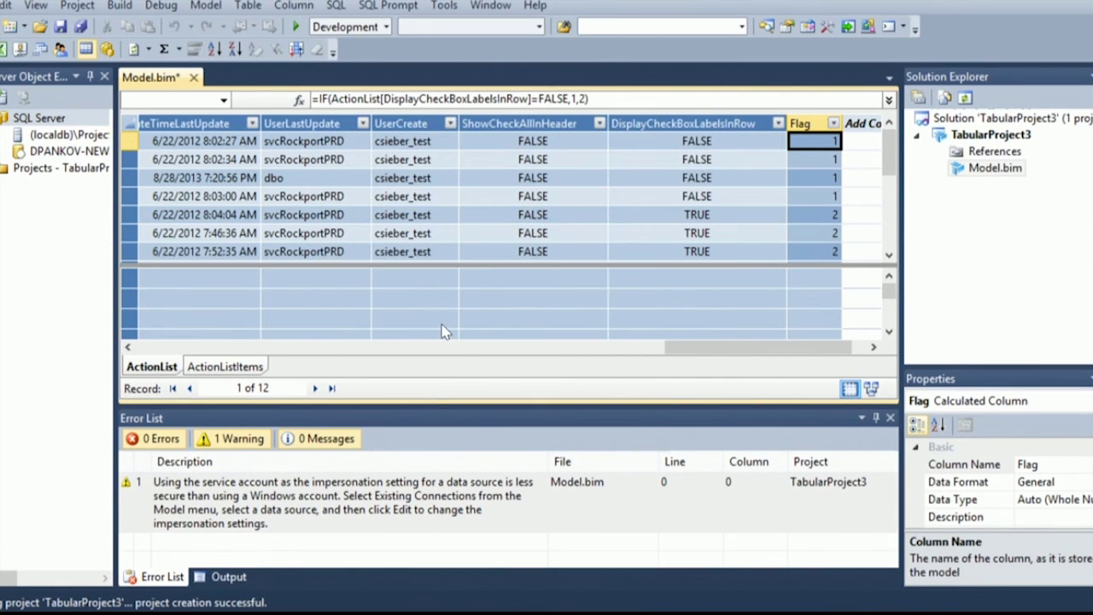